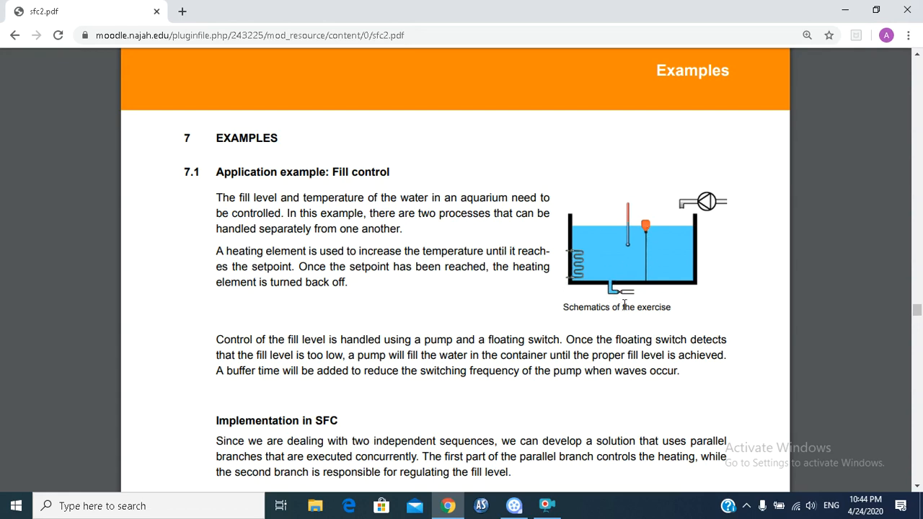
Step: Switch to Automation Studio by launching it in demo mode, and dismiss the evaluation notice
click(846, 10)
double_click(546, 231)
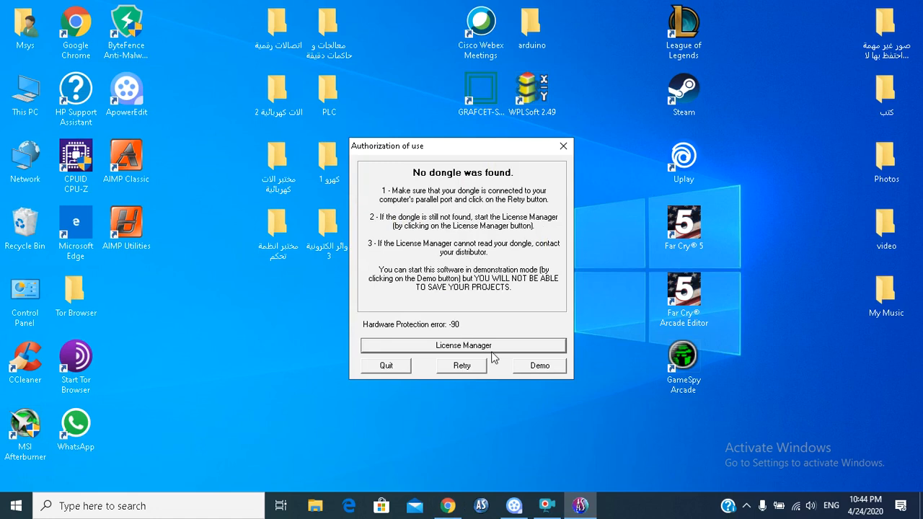
click(541, 366)
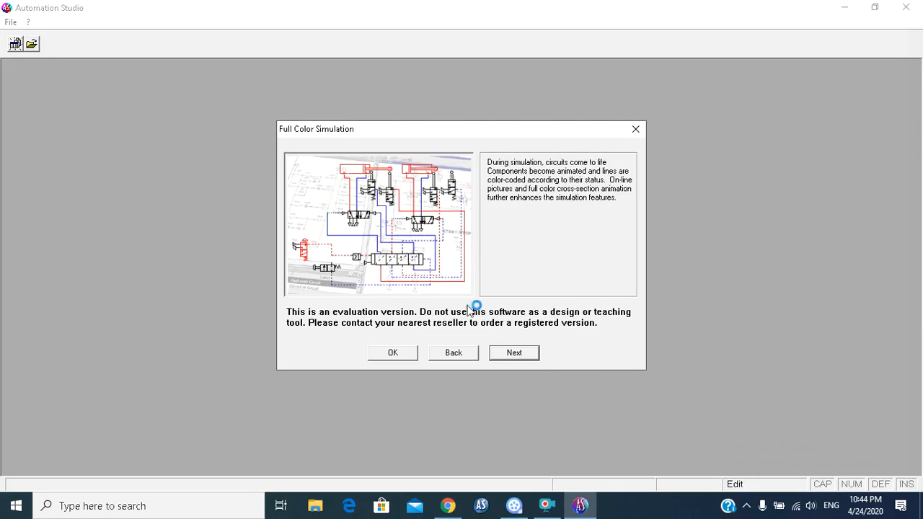
click(386, 355)
click(526, 230)
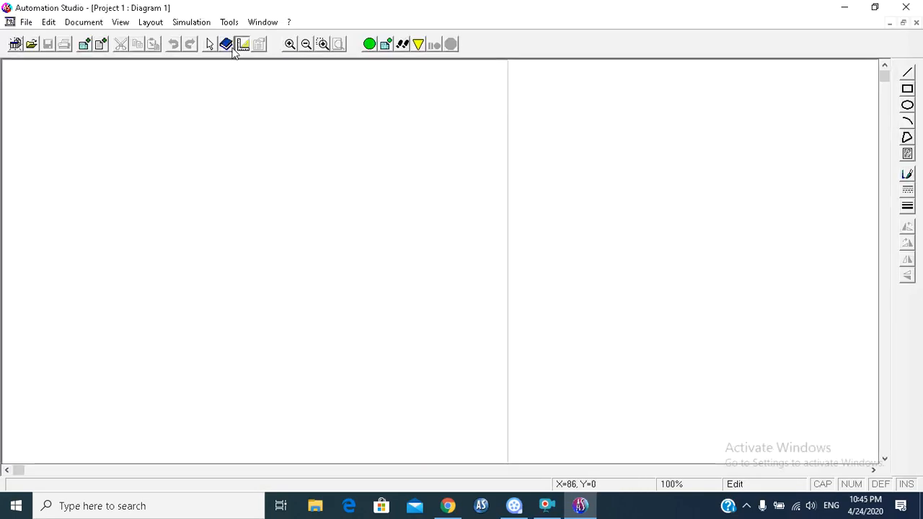
Step: Place SFC step 1 near the top of the diagram from the main library and define it as an initial step
click(226, 44)
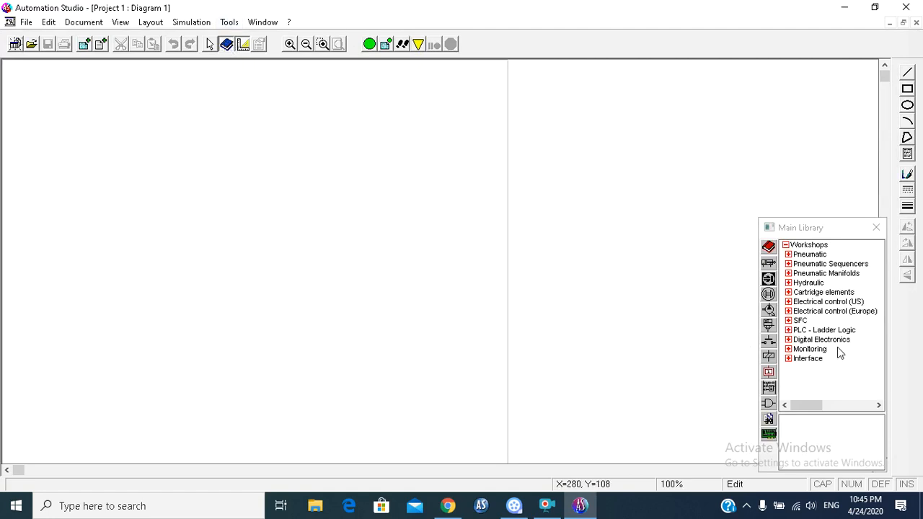
double_click(801, 320)
drag(800, 267, 233, 94)
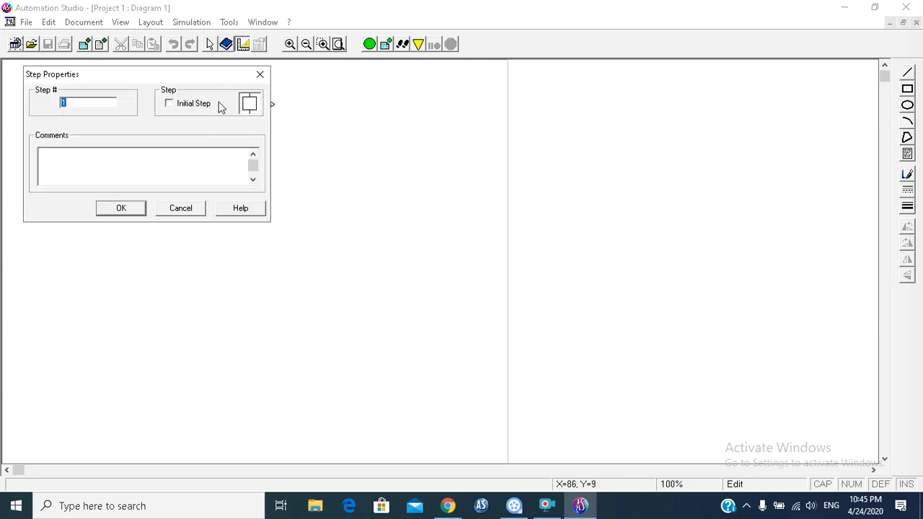
click(170, 105)
click(122, 210)
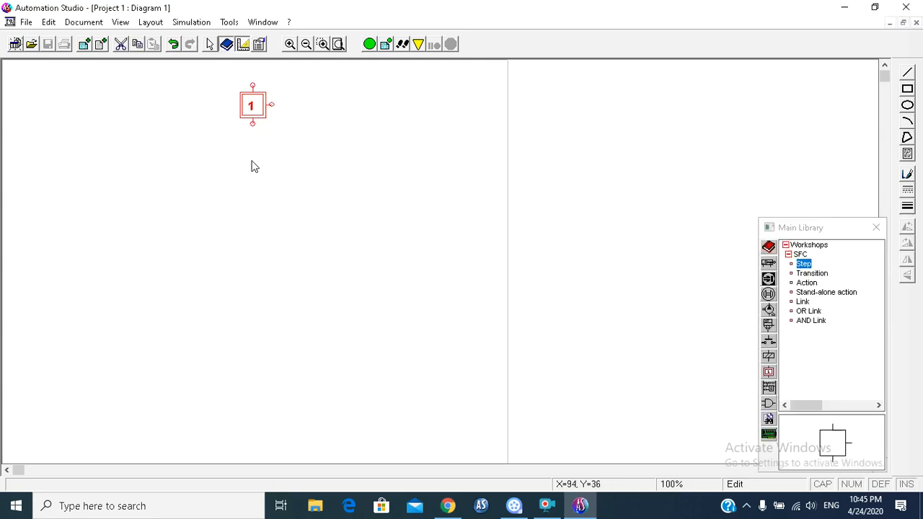
Step: Attach transition 1 directly below initial step 1 with the condition =1
drag(809, 273, 241, 134)
click(316, 124)
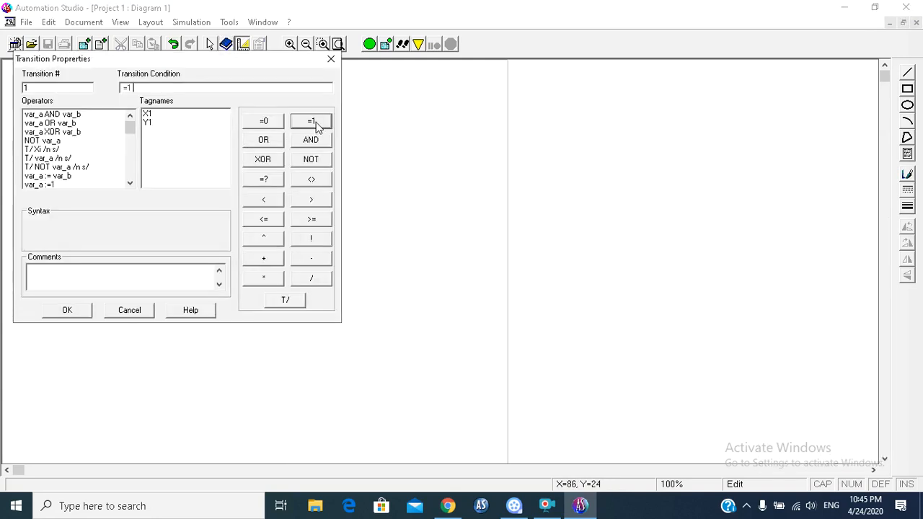
click(68, 312)
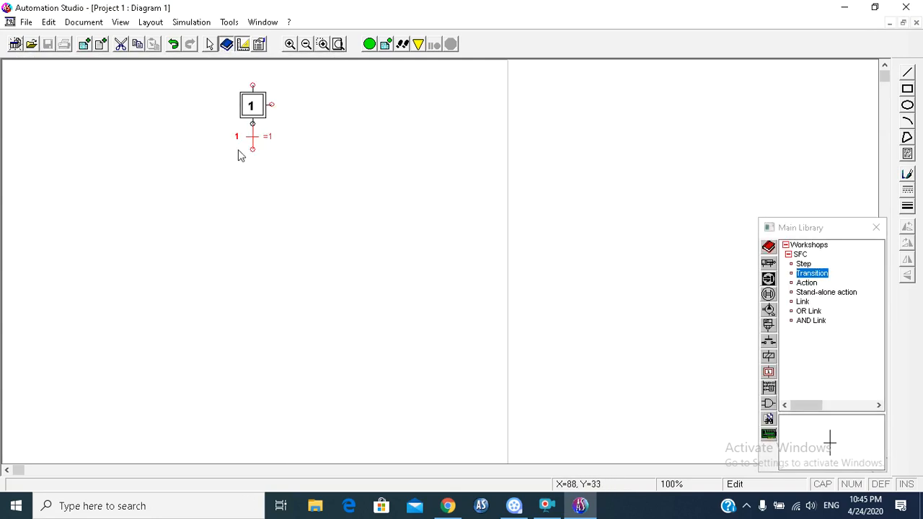
click(270, 172)
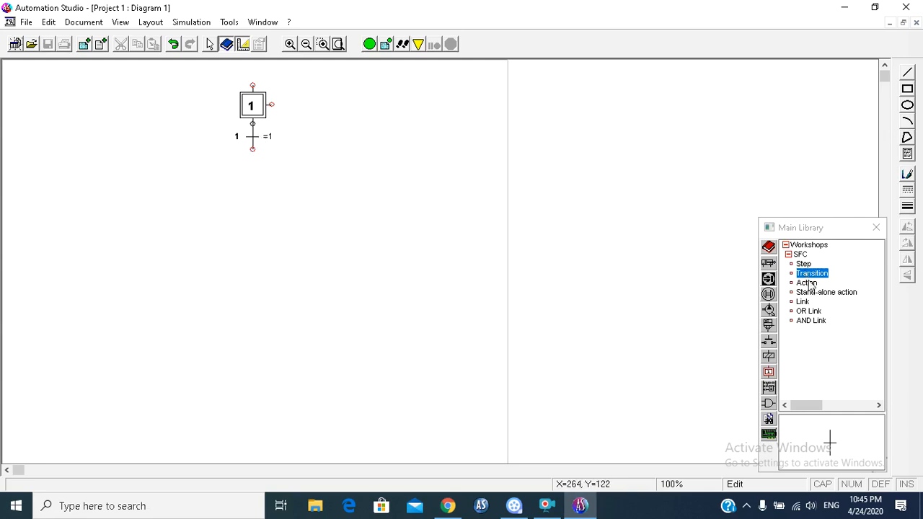
Step: Add steps 2 and 3 side by side below transition 1, and attach step 2 directly to the transition's output
drag(804, 264, 242, 188)
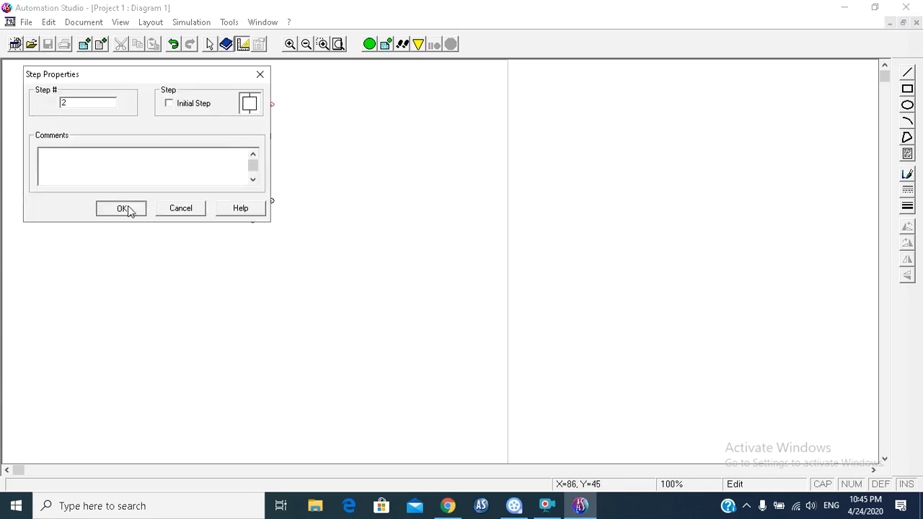
click(124, 208)
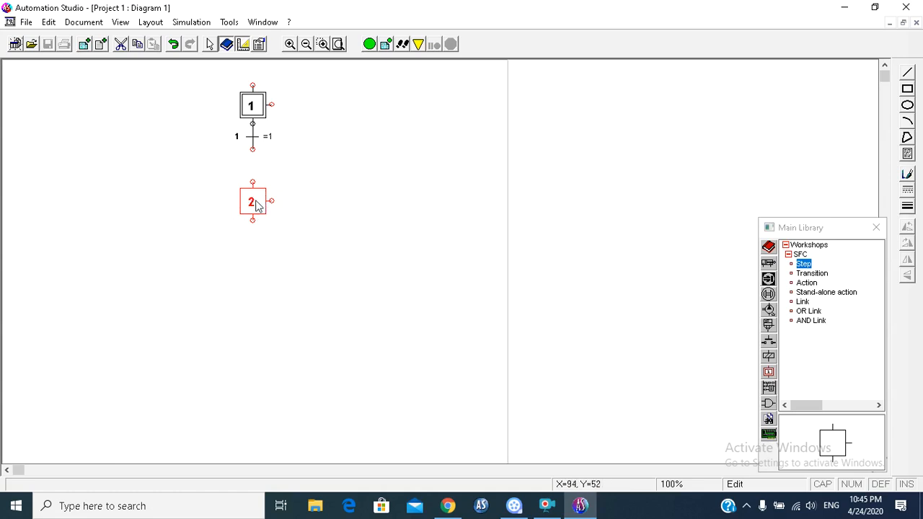
drag(808, 265, 368, 186)
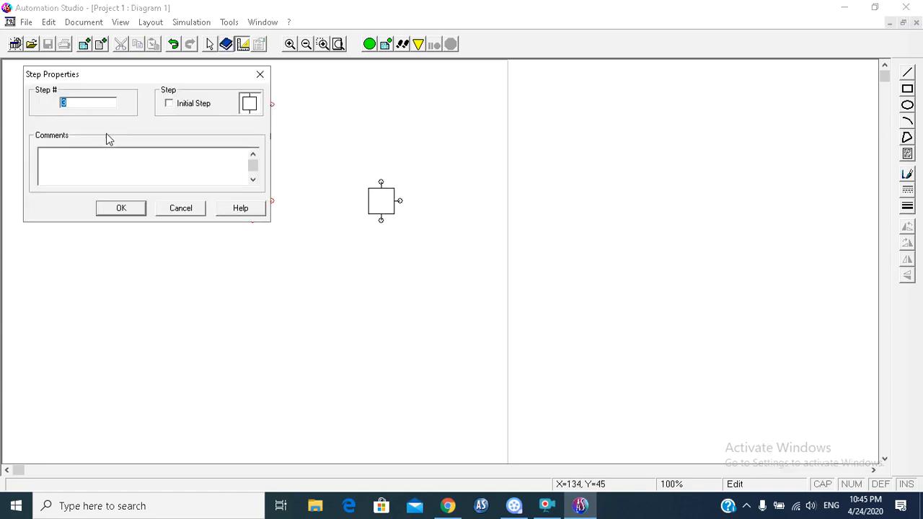
click(127, 207)
click(285, 264)
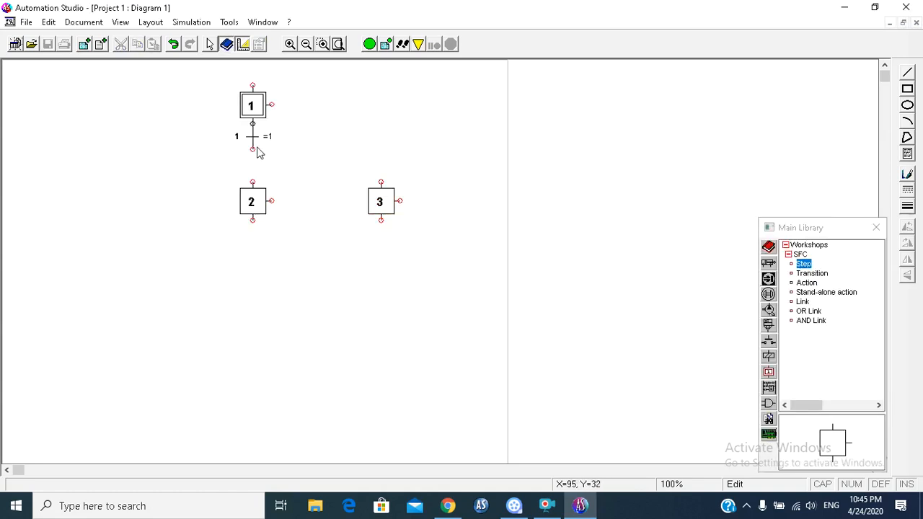
drag(249, 201, 253, 183)
click(279, 262)
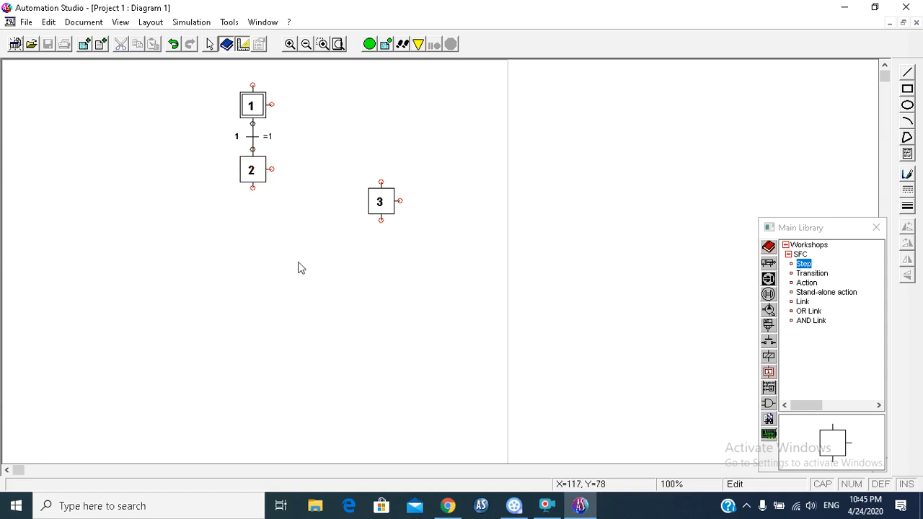
Step: Link the output of transition 1 to the top of step 3 and move step 3 up nearly level with step 2
drag(803, 302, 258, 153)
click(253, 150)
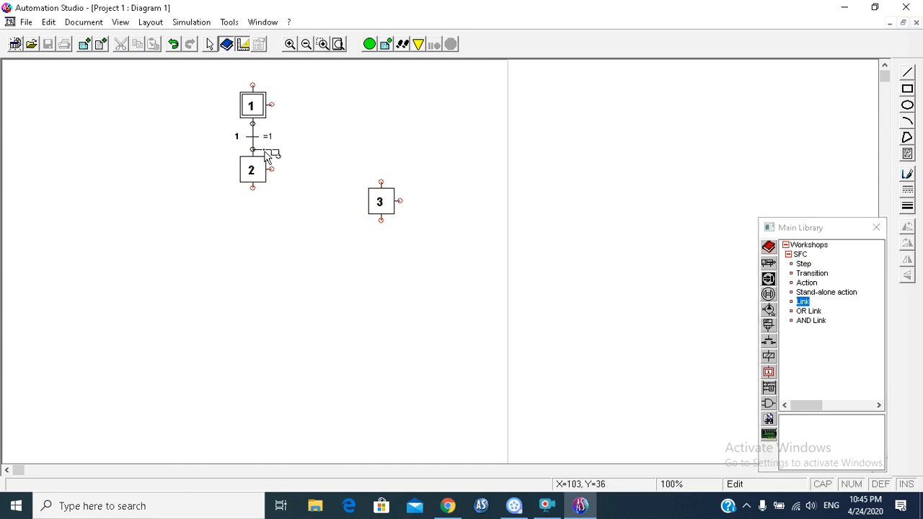
click(381, 182)
drag(390, 213, 385, 189)
click(442, 240)
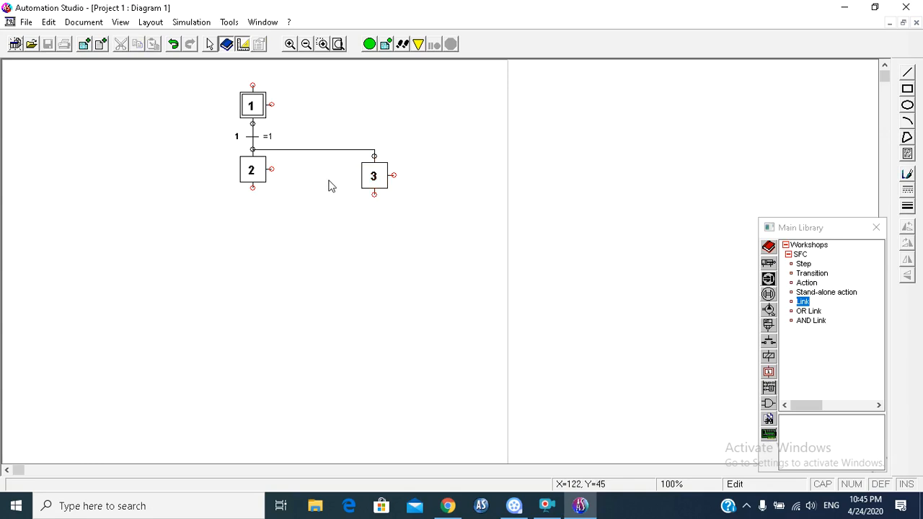
Step: Enter the comment "heating process" for step 2 and "pumping process" for step 3
double_click(252, 171)
click(135, 163)
text(heating process)
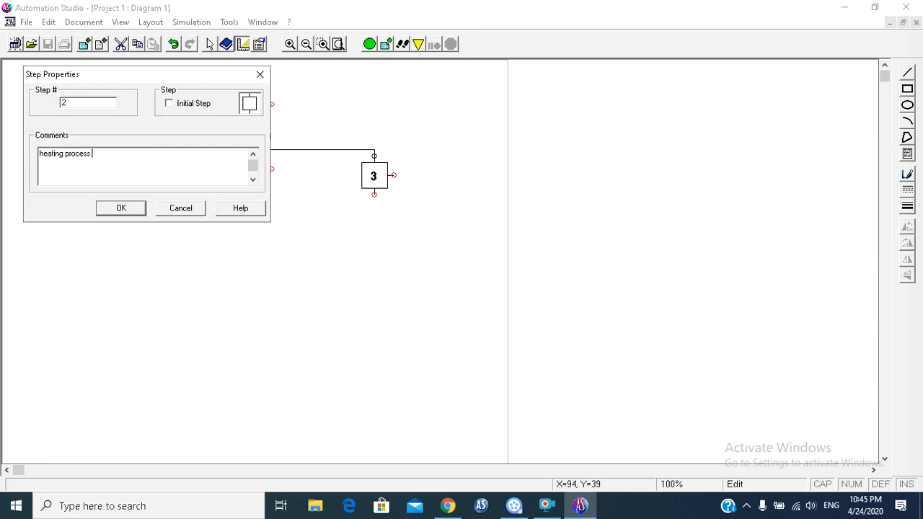
click(122, 206)
double_click(381, 176)
click(136, 164)
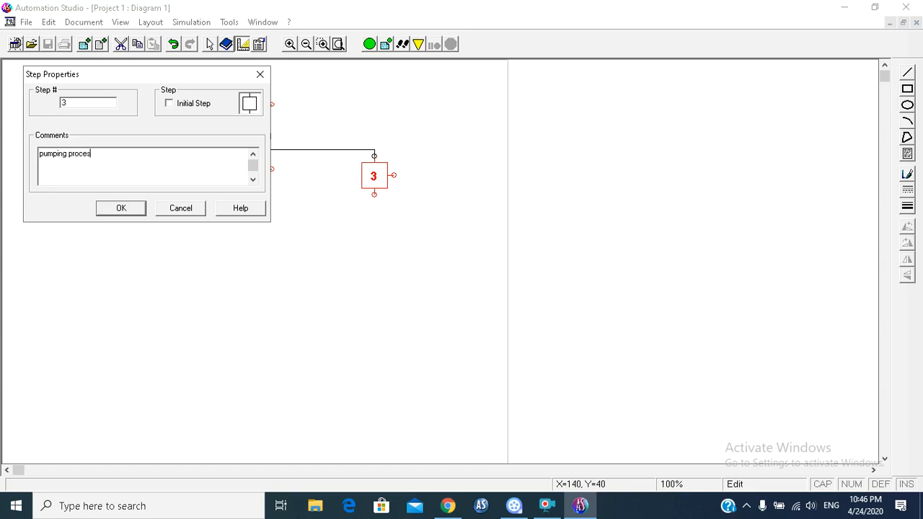
click(129, 209)
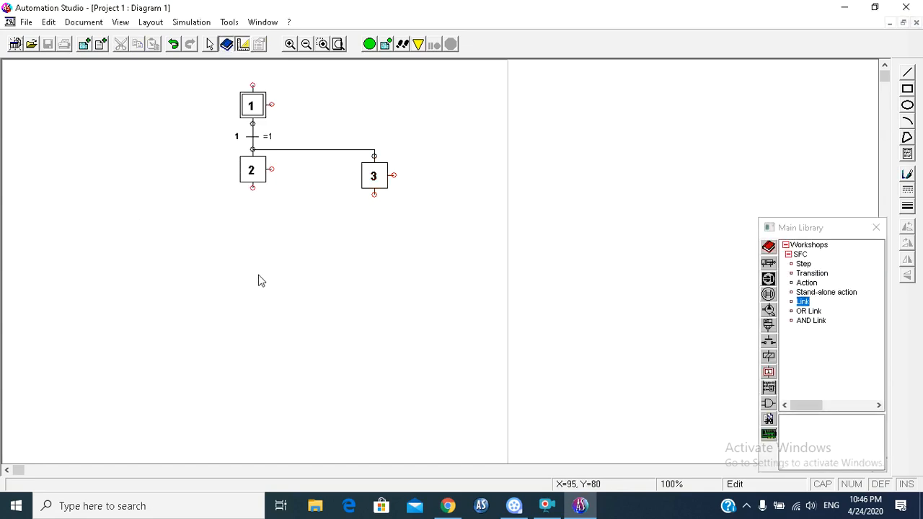
Step: Attach transition 2 below step 2 and transition 3 below step 3, both with the condition =1
click(815, 275)
drag(818, 276, 242, 199)
click(321, 123)
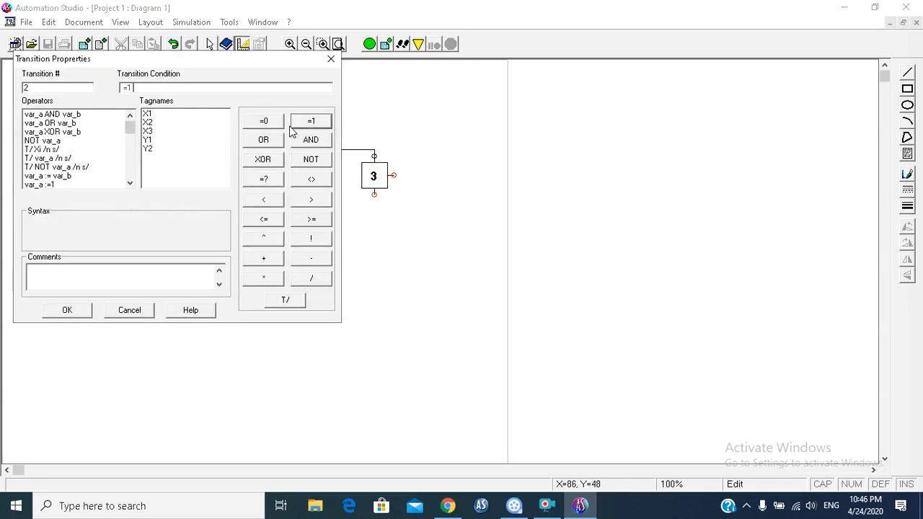
click(62, 317)
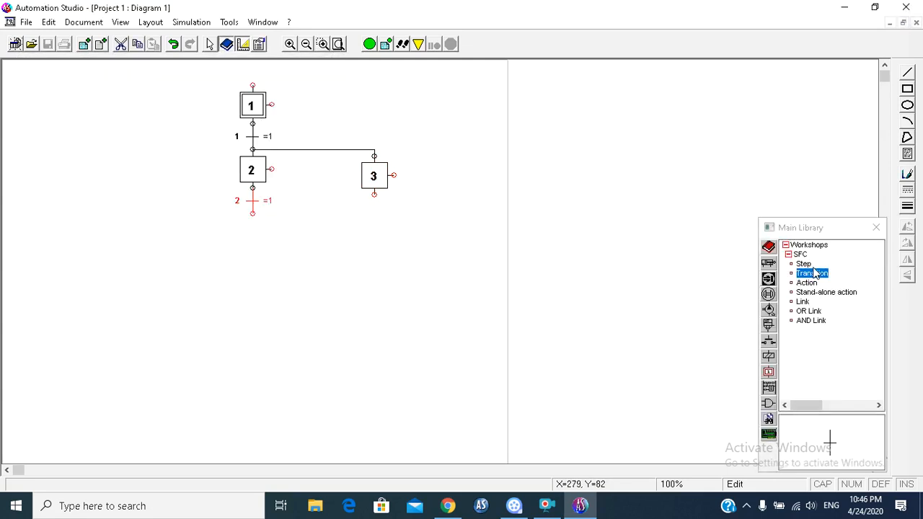
drag(789, 268, 373, 203)
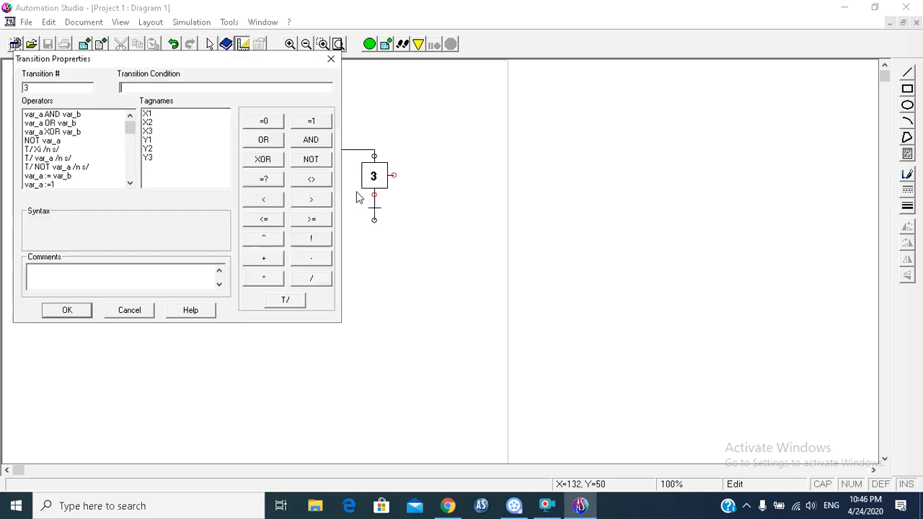
click(311, 121)
click(76, 311)
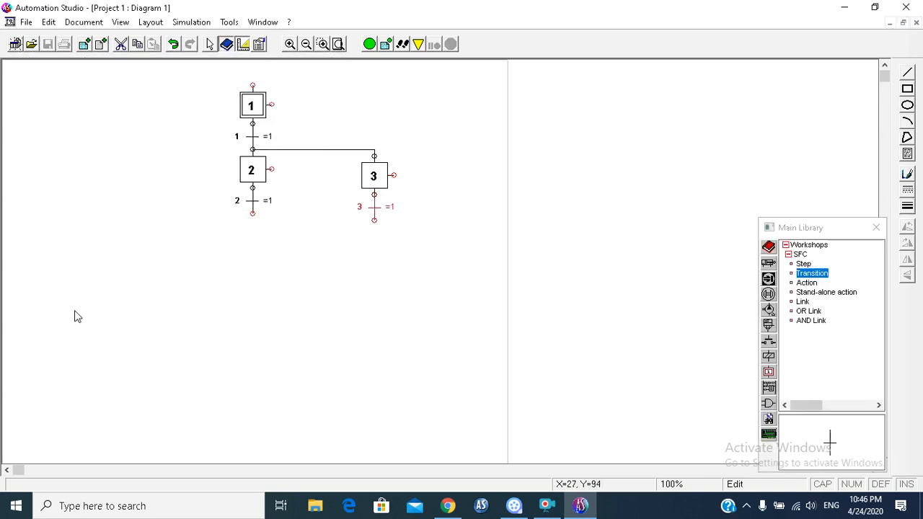
click(281, 303)
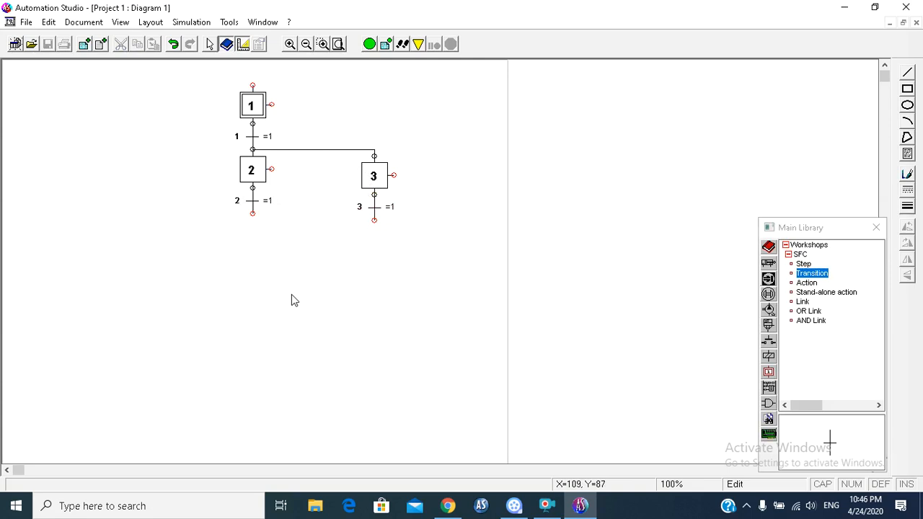
Step: Add step 4 directly below transition 2 with the comment "heater on"
drag(803, 264, 243, 226)
click(127, 156)
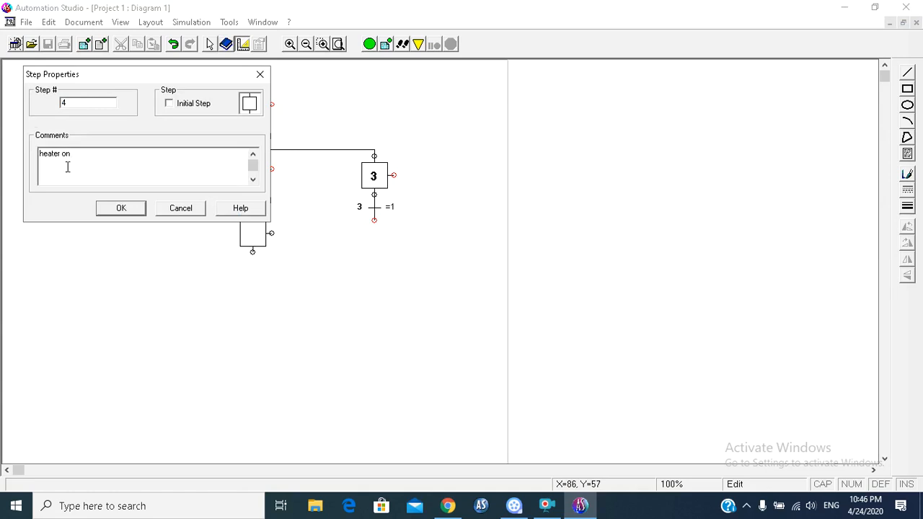
click(122, 207)
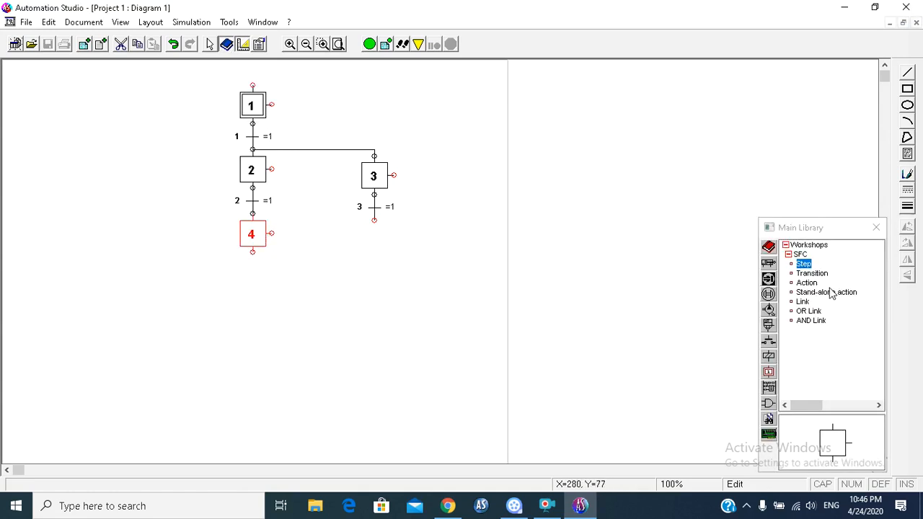
Step: Attach an action box to step 4 and assign it the tag Y1
click(808, 283)
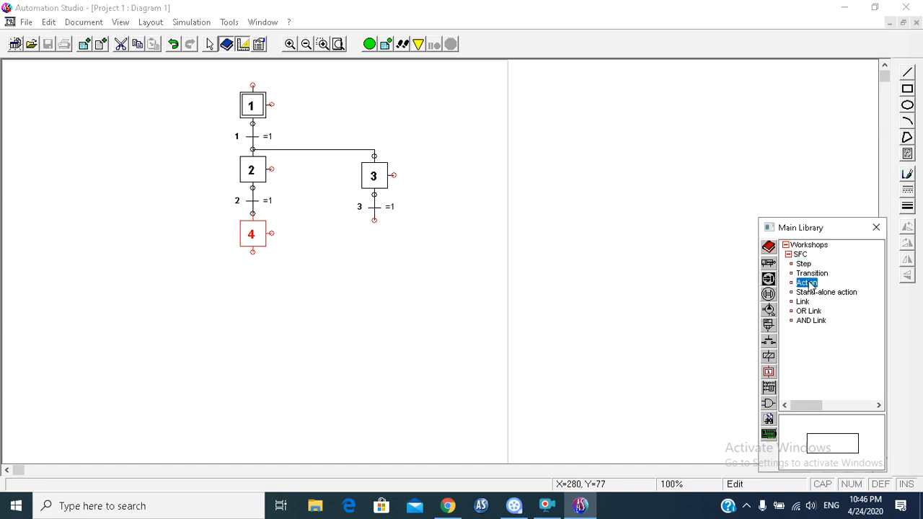
click(280, 216)
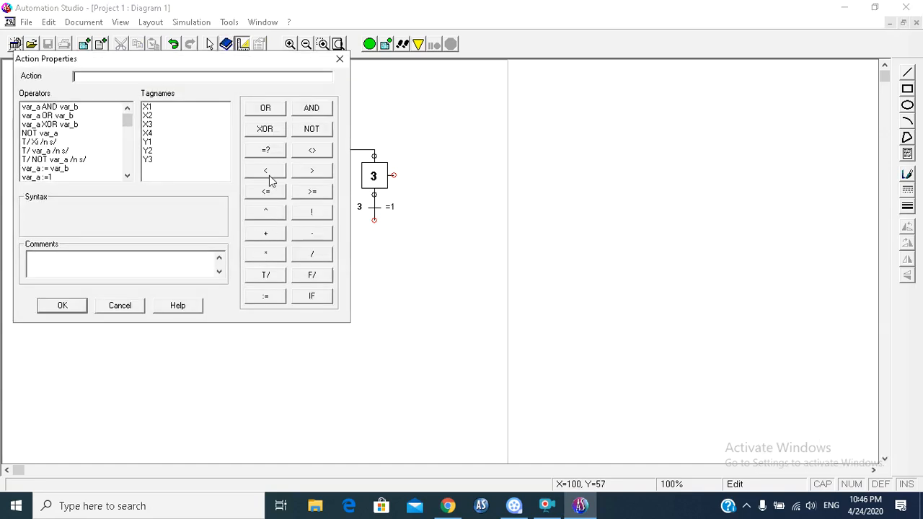
click(150, 143)
click(62, 305)
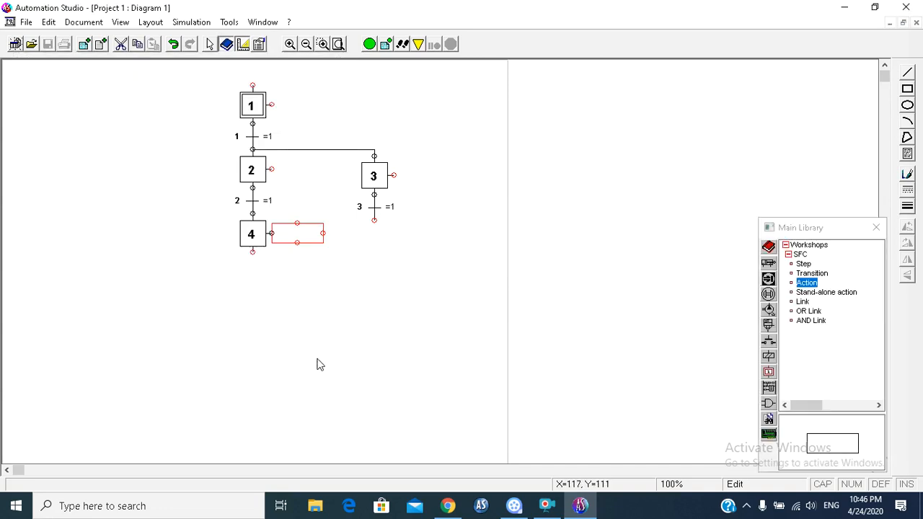
double_click(289, 230)
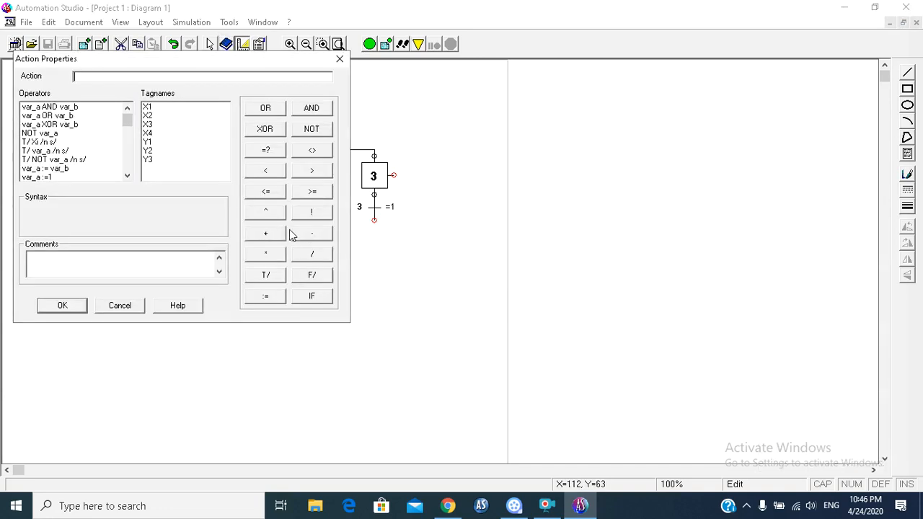
double_click(152, 142)
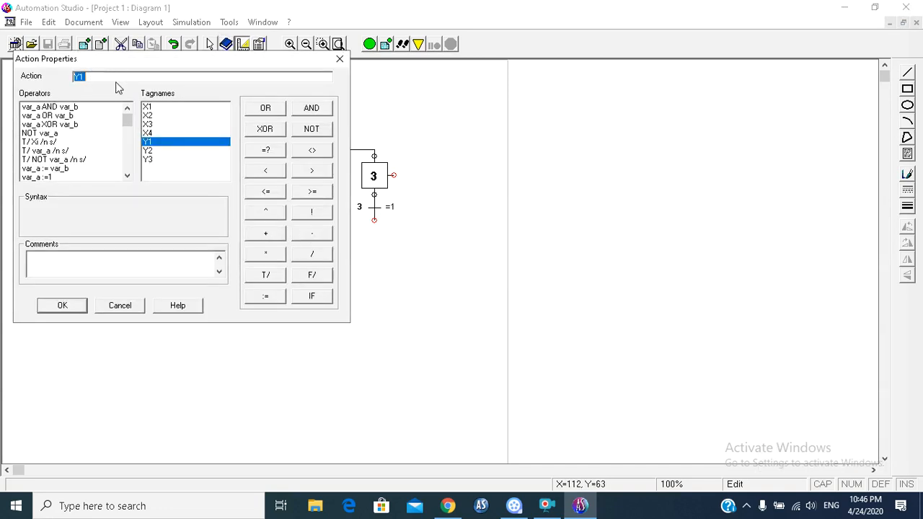
click(78, 306)
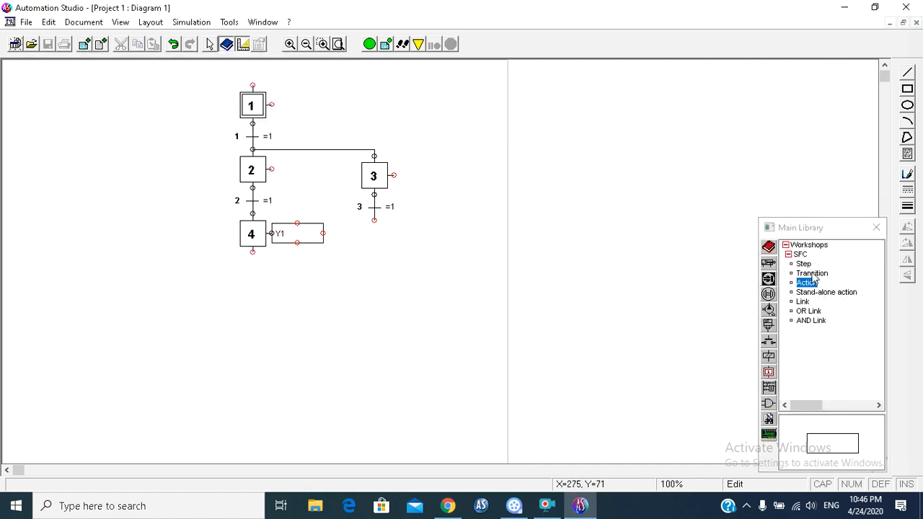
Step: Add step 5 directly below transition 3 in the pumping branch
drag(804, 264, 369, 242)
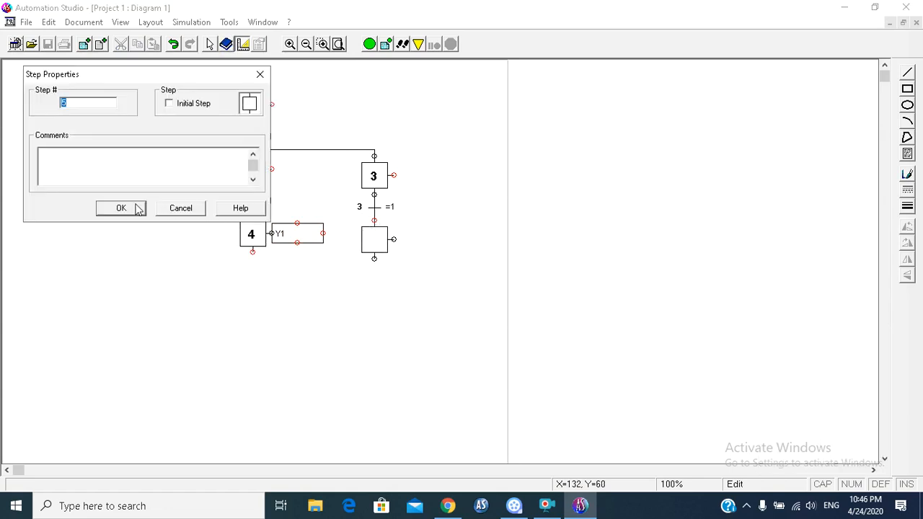
click(129, 184)
click(113, 208)
Step: Attach an action box to step 5 and assign it the tag Y2
drag(806, 283, 406, 229)
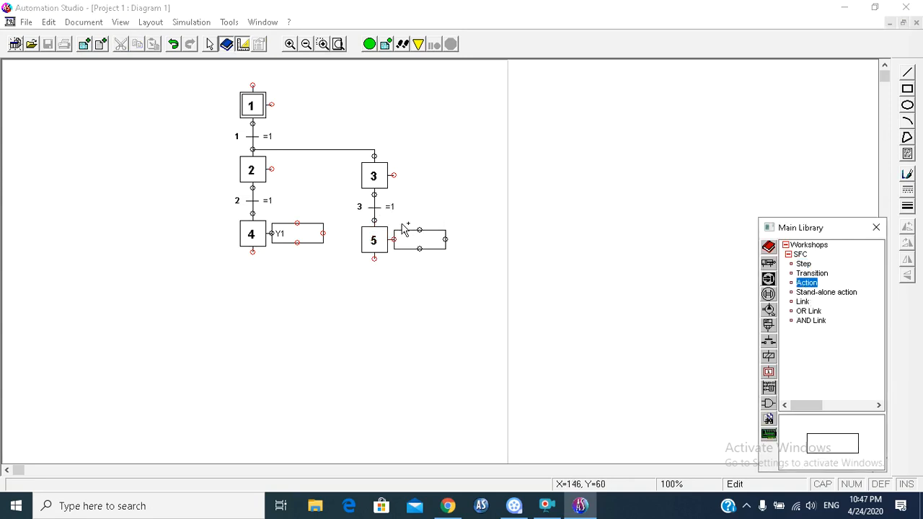
double_click(153, 160)
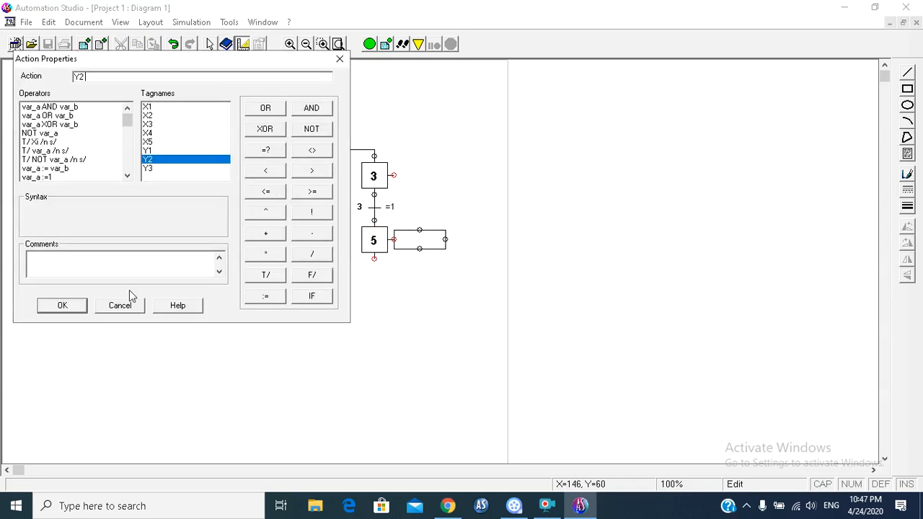
click(67, 306)
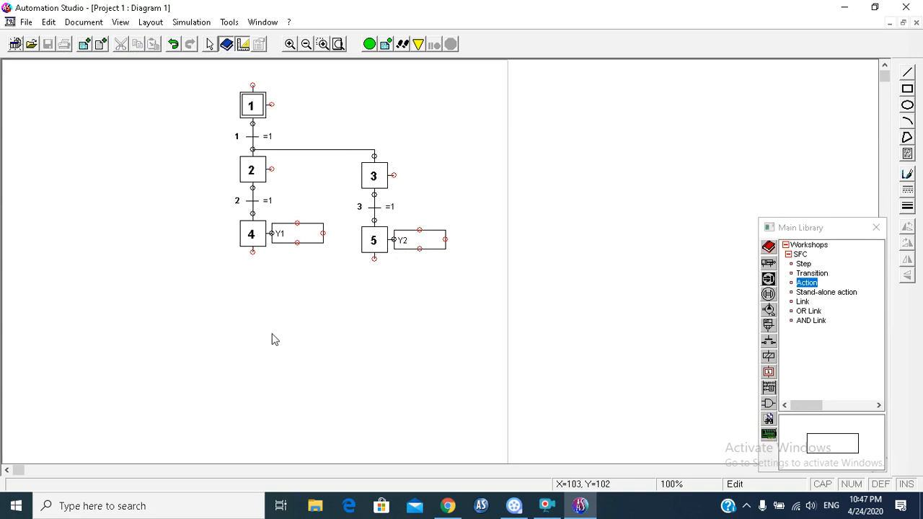
Step: Attach transition 4 below step 4 with the condition X1, and transition 5 below step 5 with the condition X2
drag(812, 273, 265, 266)
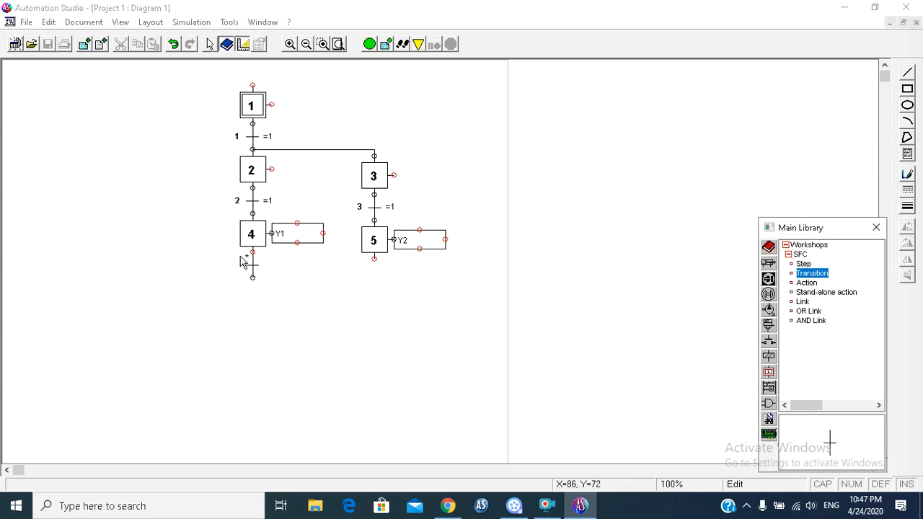
double_click(162, 114)
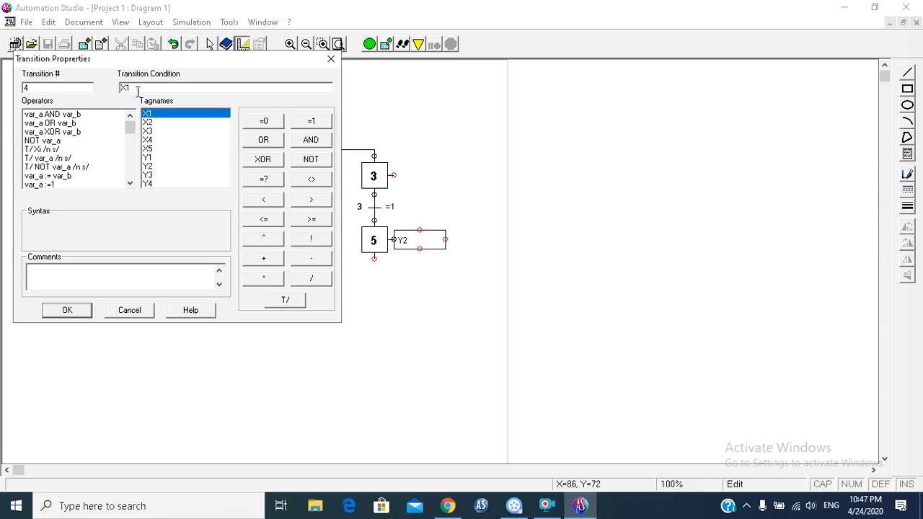
click(67, 310)
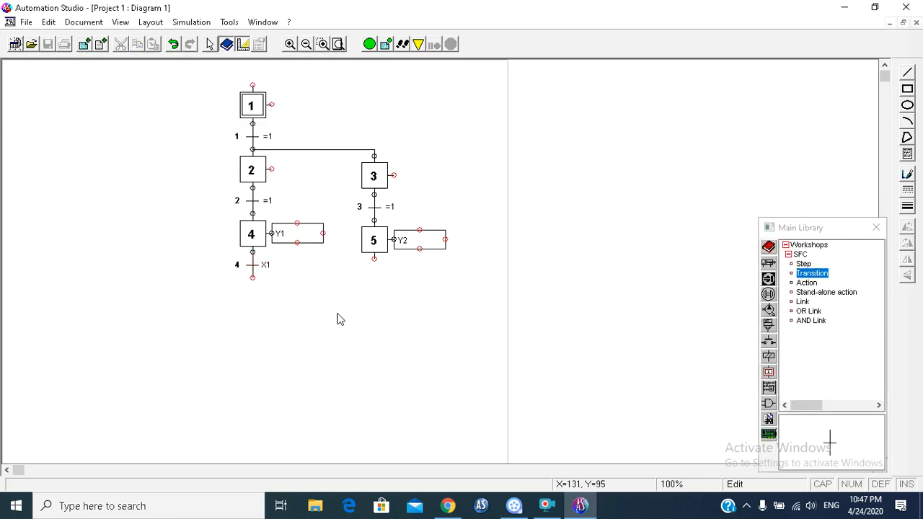
drag(813, 274, 366, 267)
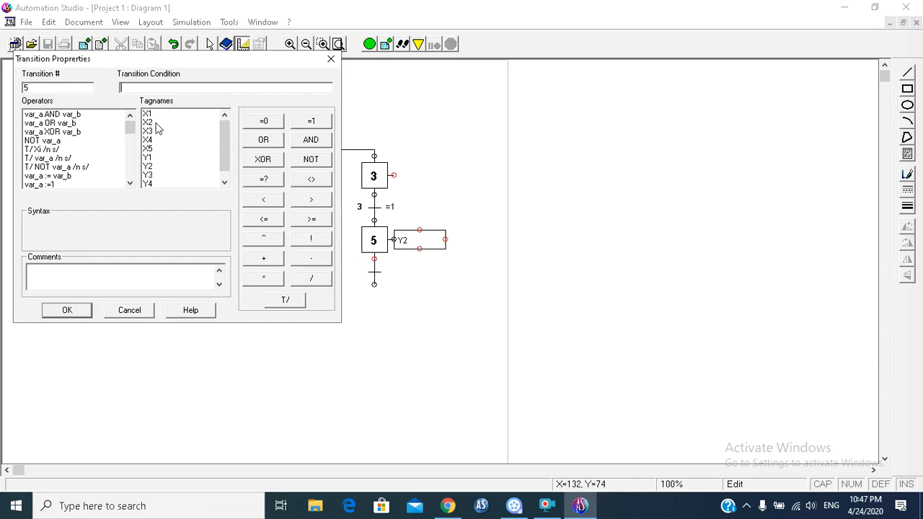
double_click(149, 123)
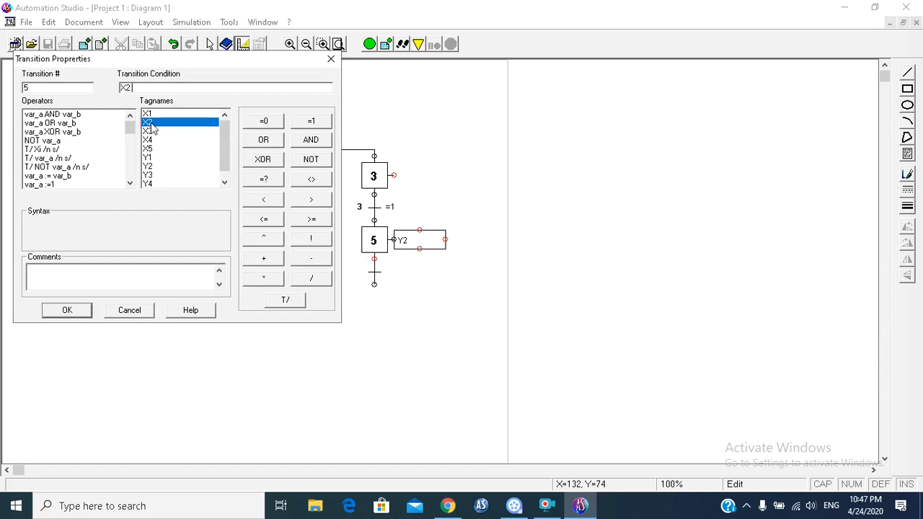
click(67, 311)
click(410, 337)
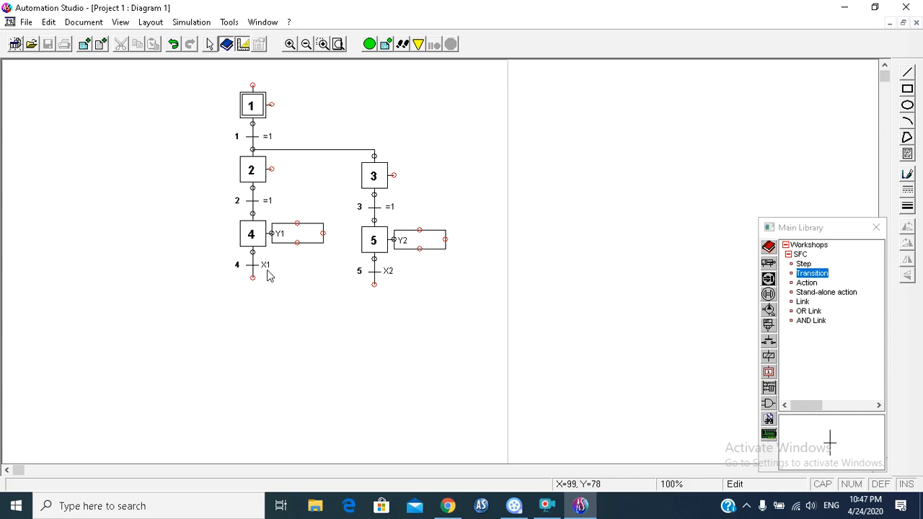
Step: Add step 6 directly below transition 4 with the comment "stop the heat"
drag(804, 264, 240, 283)
click(124, 166)
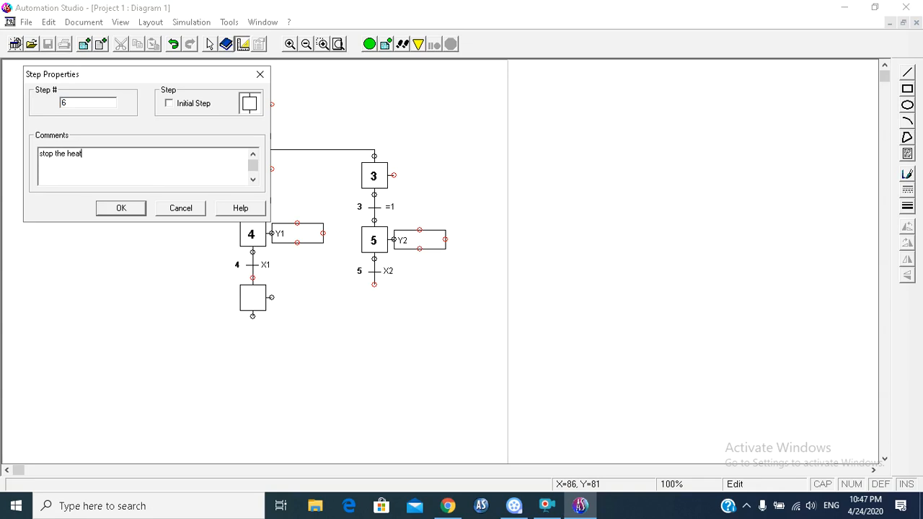
click(124, 208)
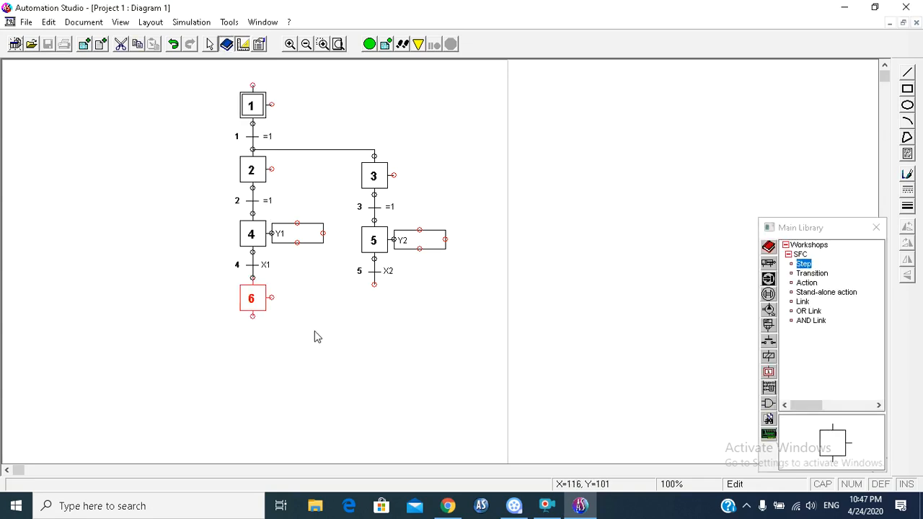
Step: Attach an action box to step 6 with the action NOT Y1
drag(806, 284, 272, 297)
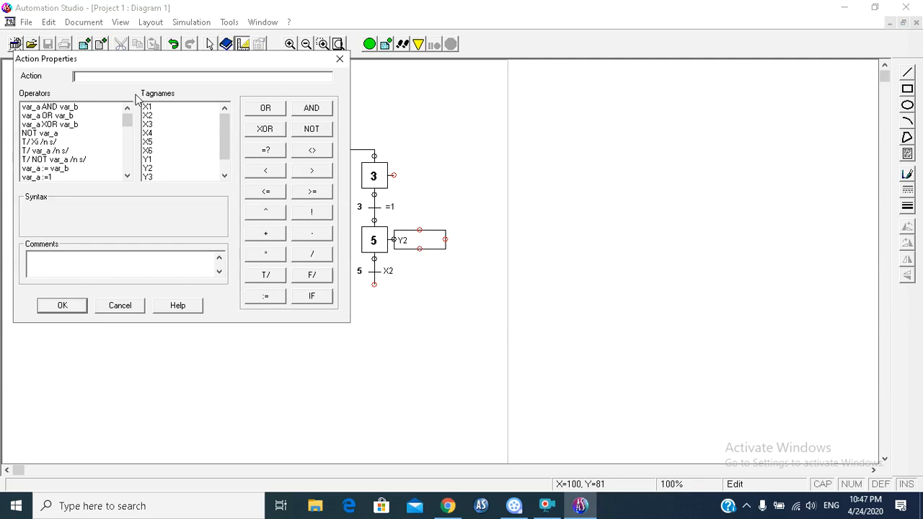
click(305, 136)
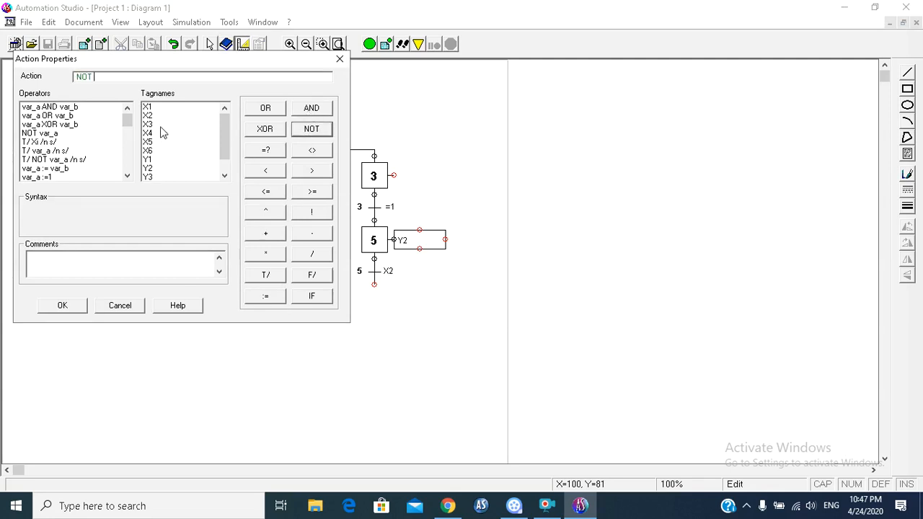
click(152, 160)
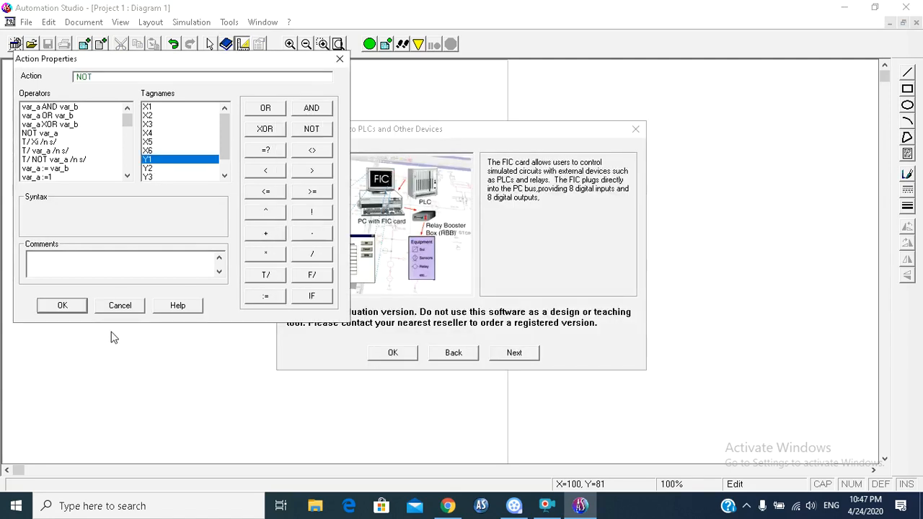
click(62, 306)
click(396, 354)
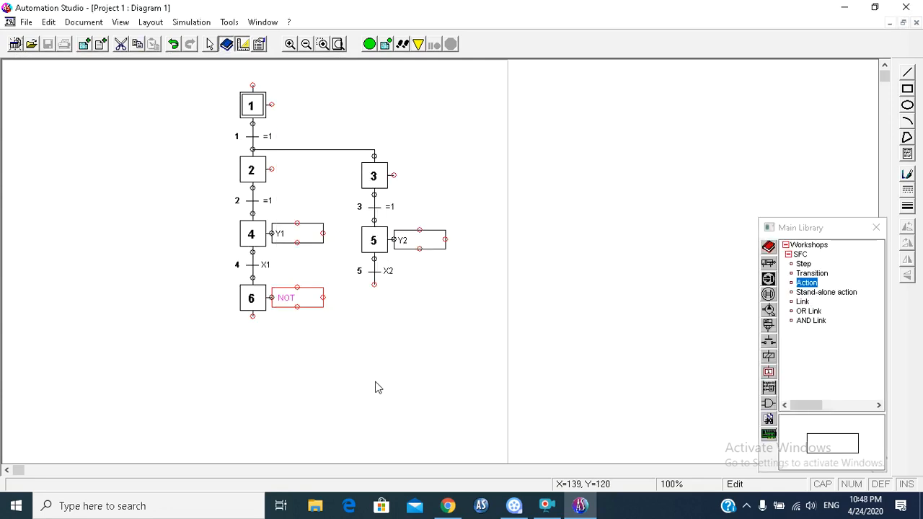
double_click(307, 302)
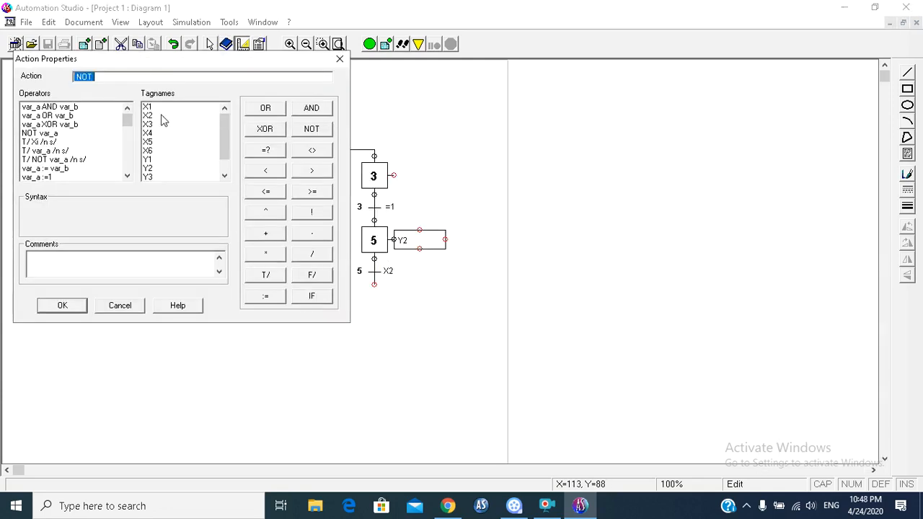
click(124, 78)
click(149, 159)
double_click(150, 162)
click(62, 305)
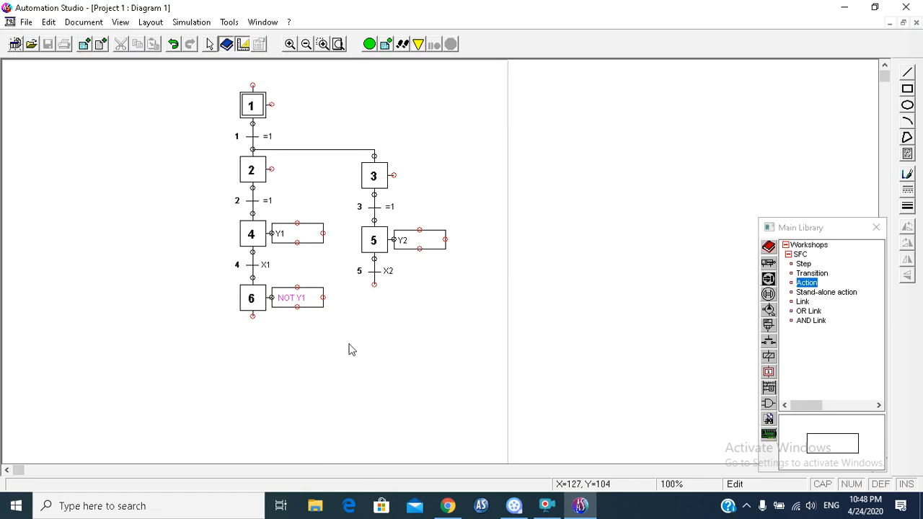
Step: Attach transition 6 below step 6 with condition NOT X1 and comment "too cold", and give transition 4 the comment "too hot"
drag(804, 264, 245, 328)
click(311, 159)
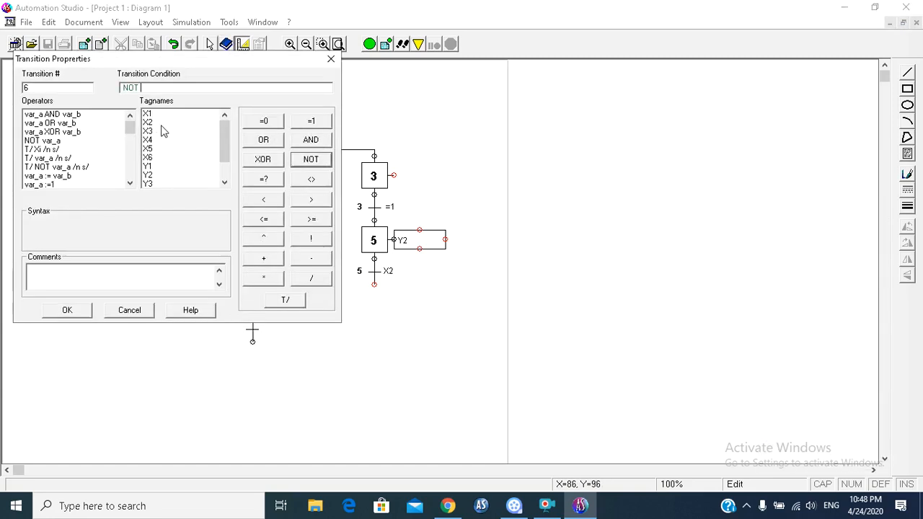
double_click(163, 114)
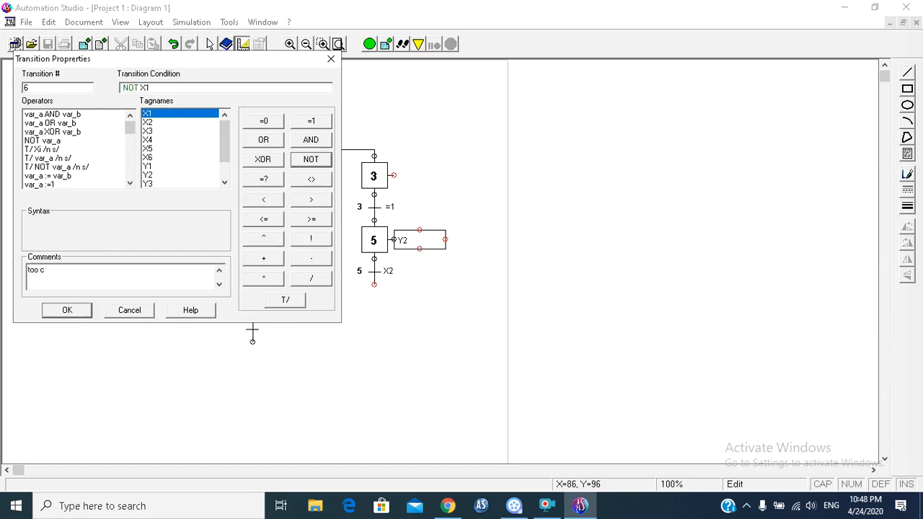
click(66, 310)
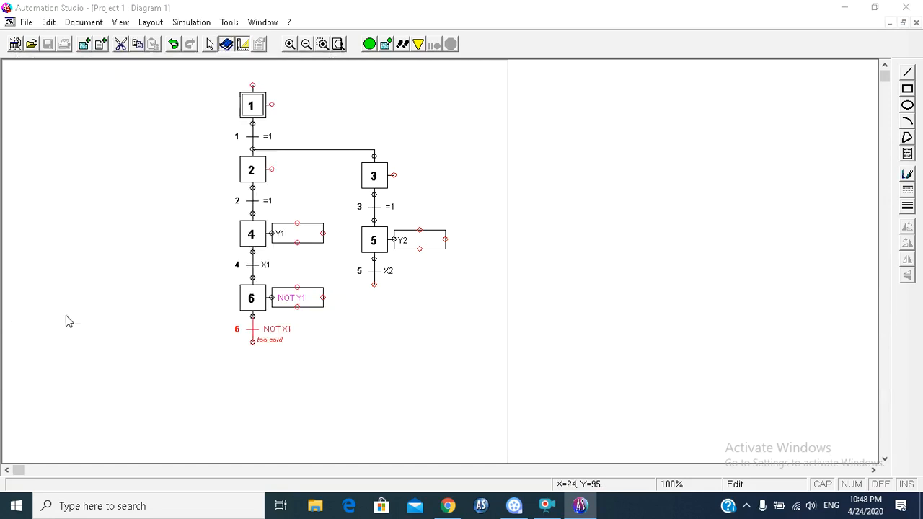
double_click(266, 265)
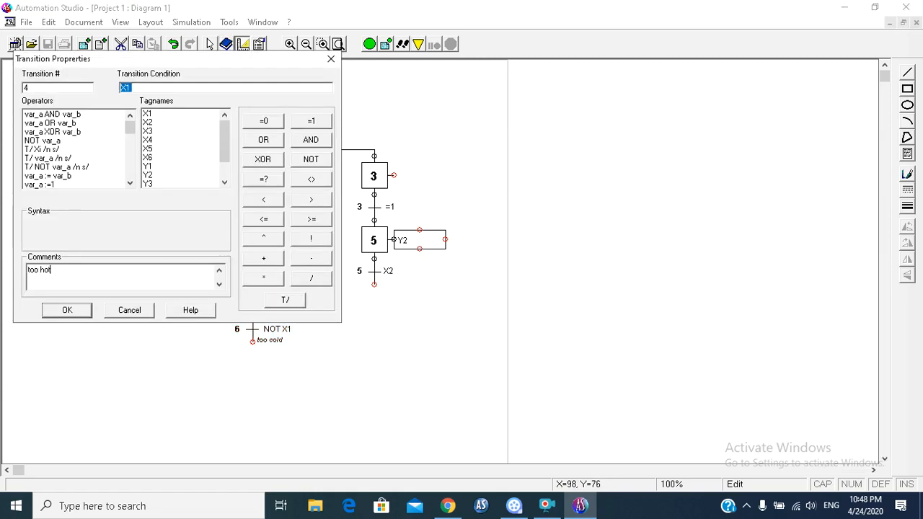
click(66, 310)
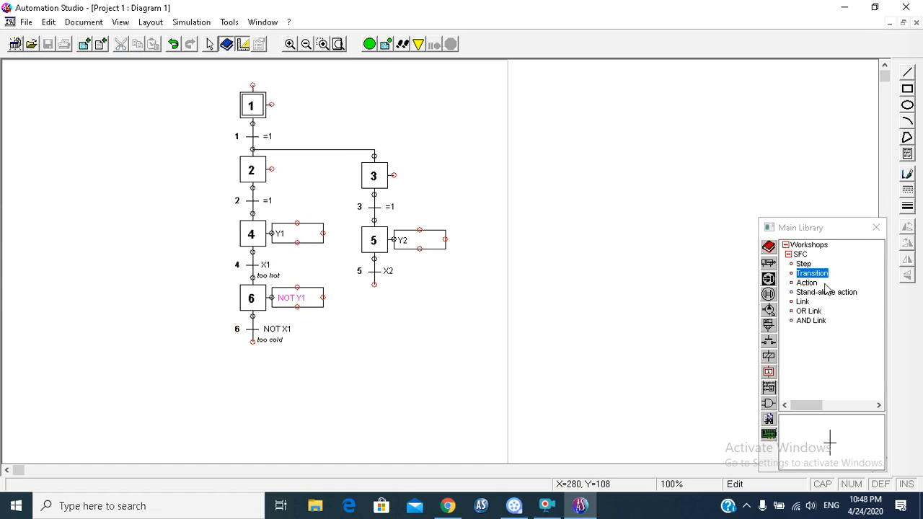
Step: Draw a link from the bottom of transition 6 back up to the top of step 4 to loop the heating branch
click(808, 302)
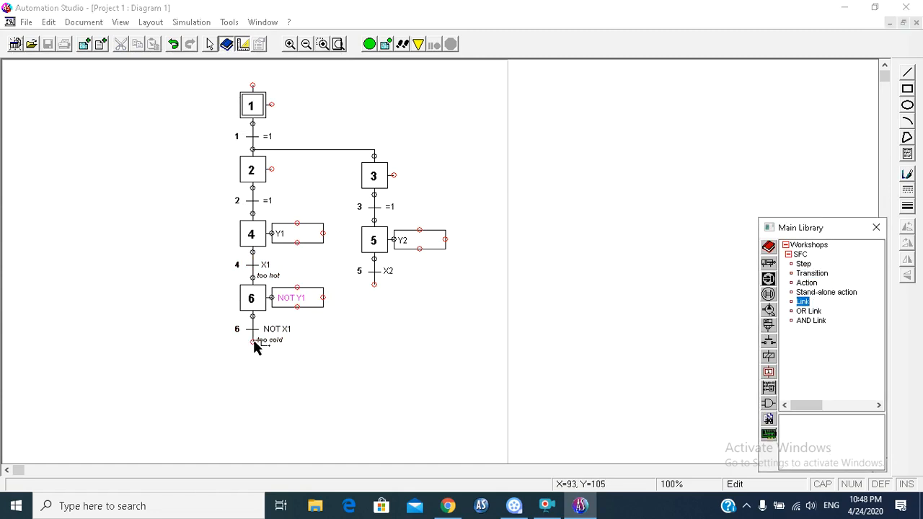
click(253, 342)
click(182, 215)
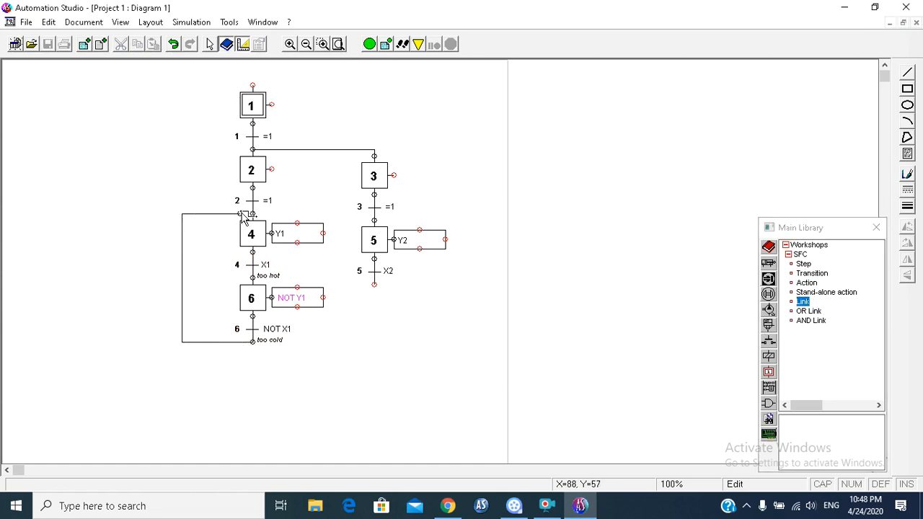
click(252, 215)
Step: Add step 7 directly below transition 5 in the pumping branch
drag(810, 270, 372, 303)
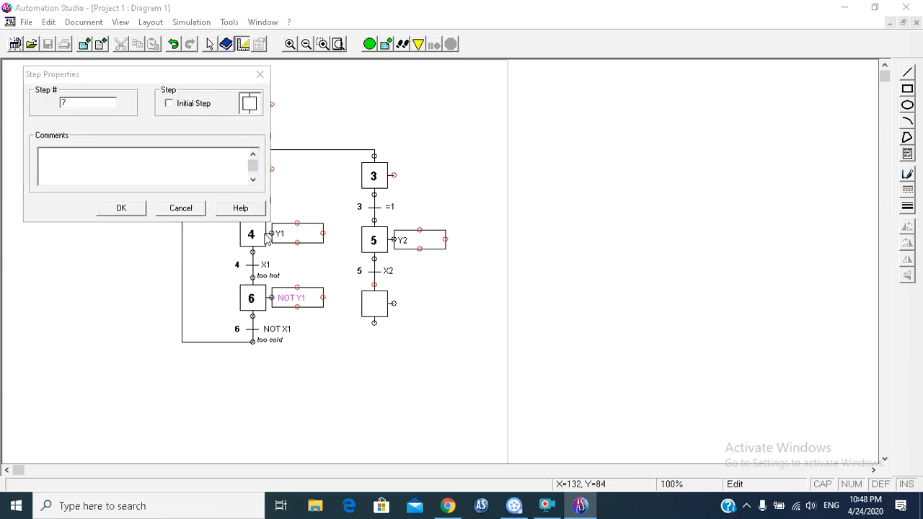
click(122, 207)
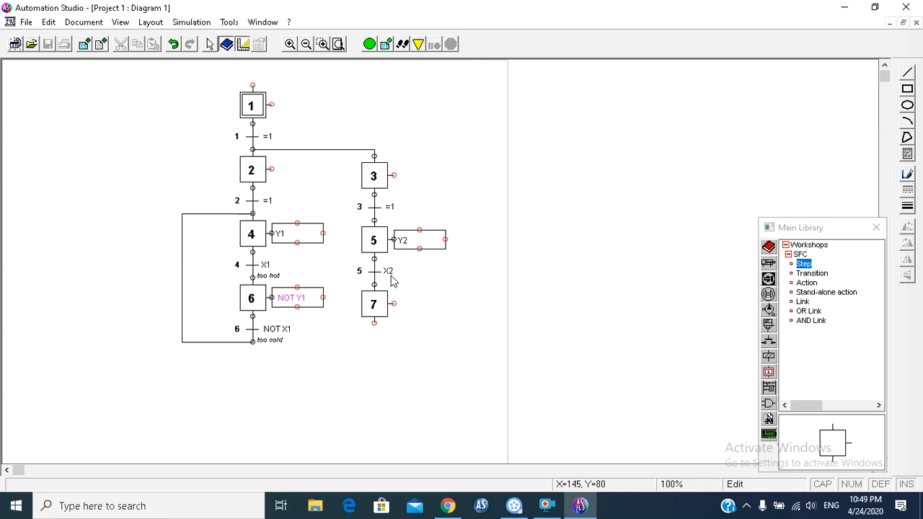
click(378, 312)
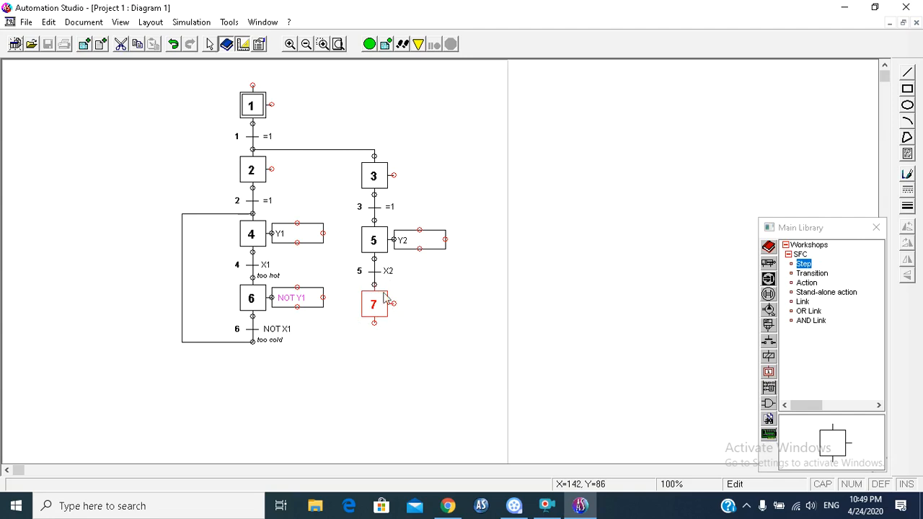
Step: Add an action box with the action NOT Y2 at step 7 and move it off the step, into the free space below it
drag(811, 283, 401, 298)
click(312, 128)
double_click(148, 177)
click(64, 306)
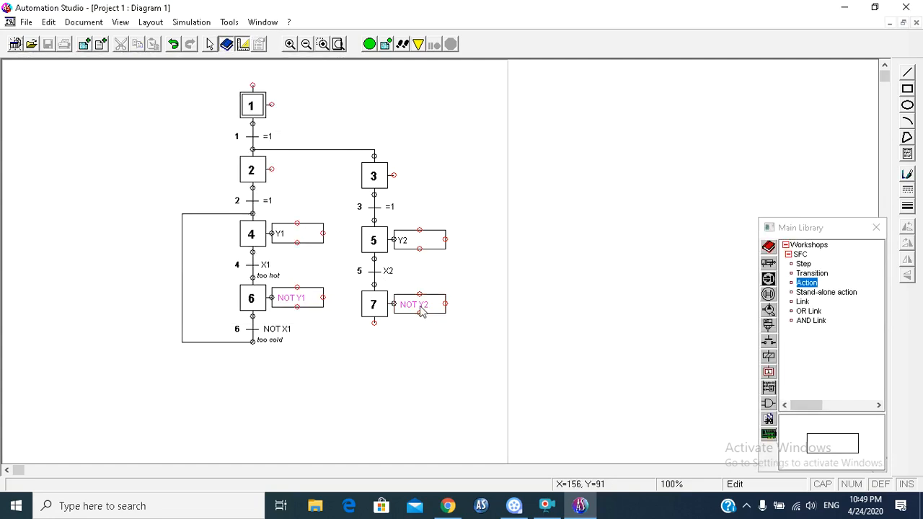
drag(423, 306, 455, 369)
click(450, 293)
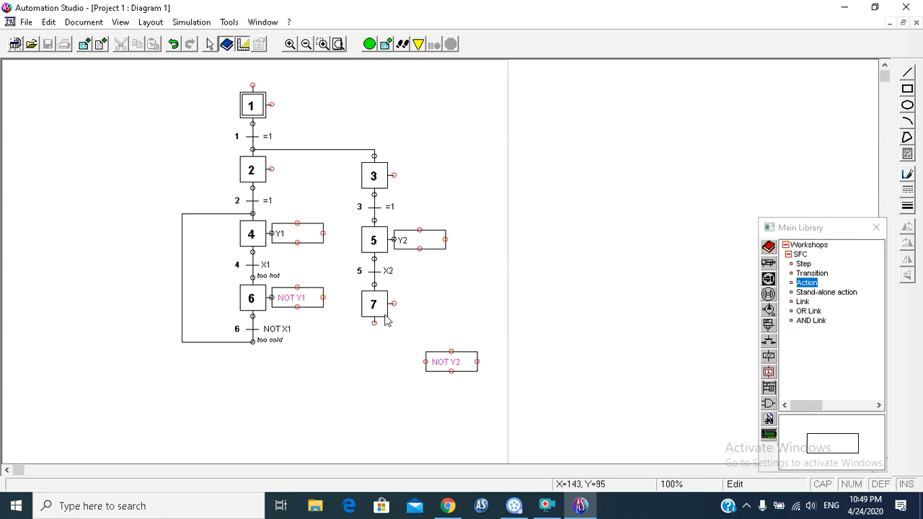
Step: Attach transition 7 below step 7 with the timer condition T/X7/5 s/
drag(811, 278, 368, 338)
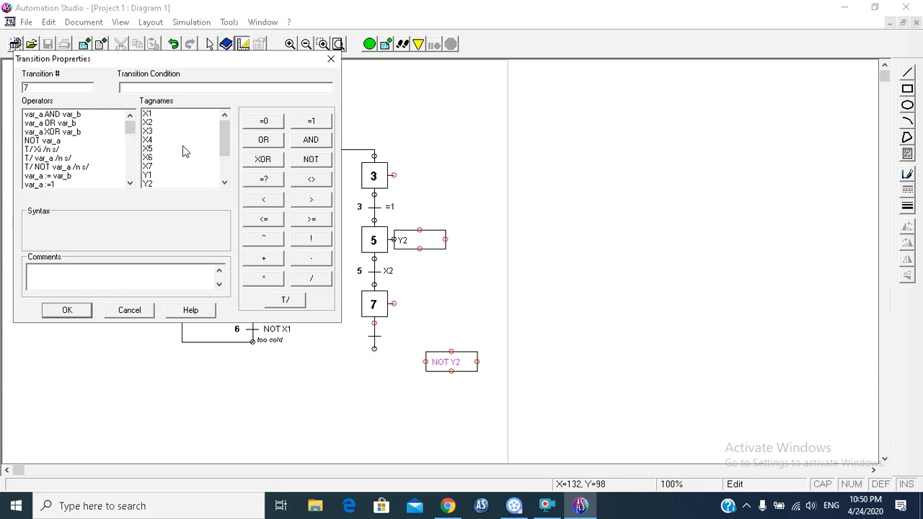
click(149, 123)
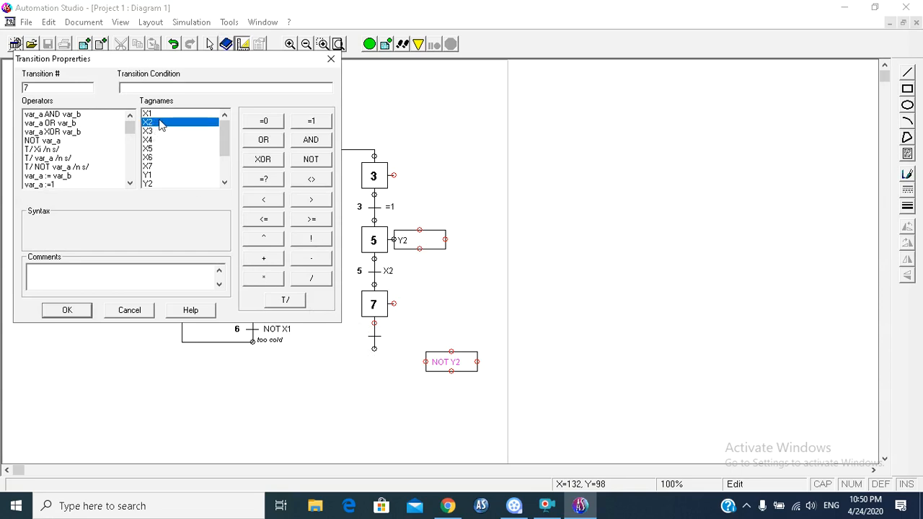
double_click(40, 150)
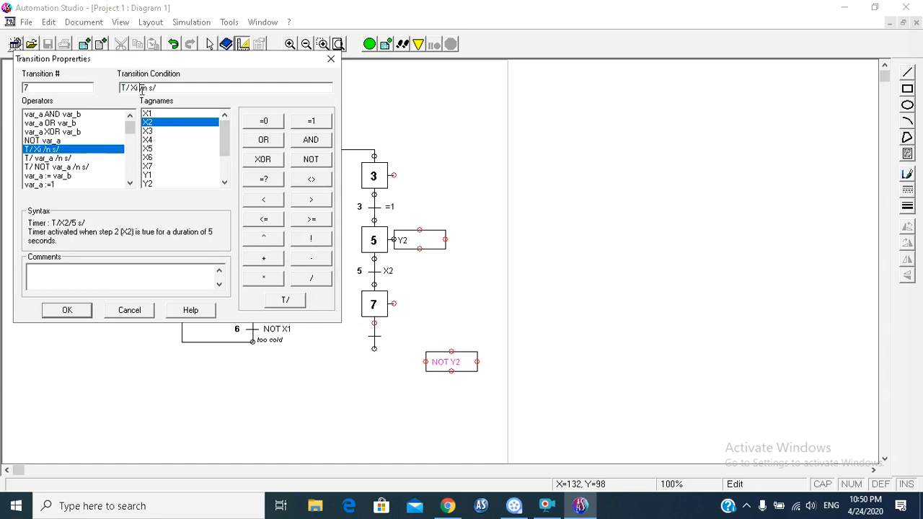
text(7)
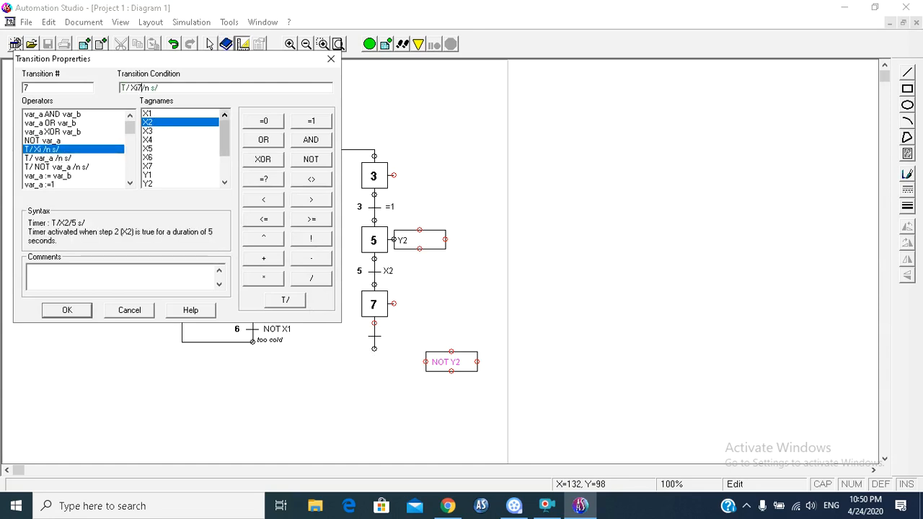
key(BackSpace)
key(BackSpace)
text(7)
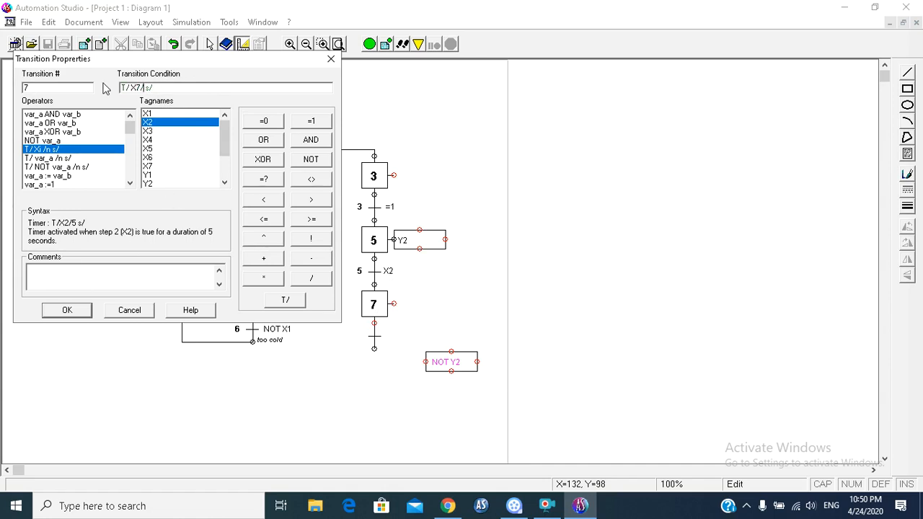
text(5)
click(69, 311)
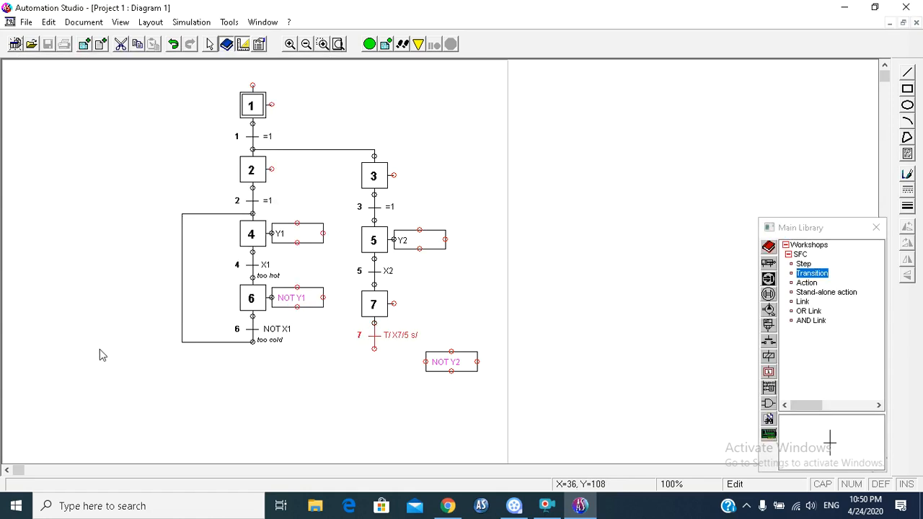
Step: Add step 8 directly below transition 7 in the pumping branch with the comment "stop pumpingg"
drag(804, 264, 365, 373)
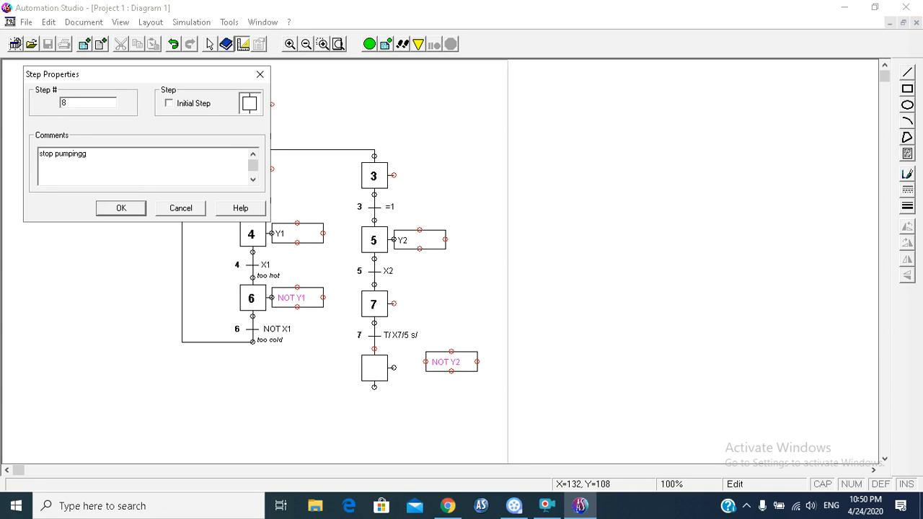
click(121, 208)
click(288, 433)
Step: Move the loose NOT Y2 action box up and attach it to step 8
click(448, 365)
drag(448, 365, 429, 370)
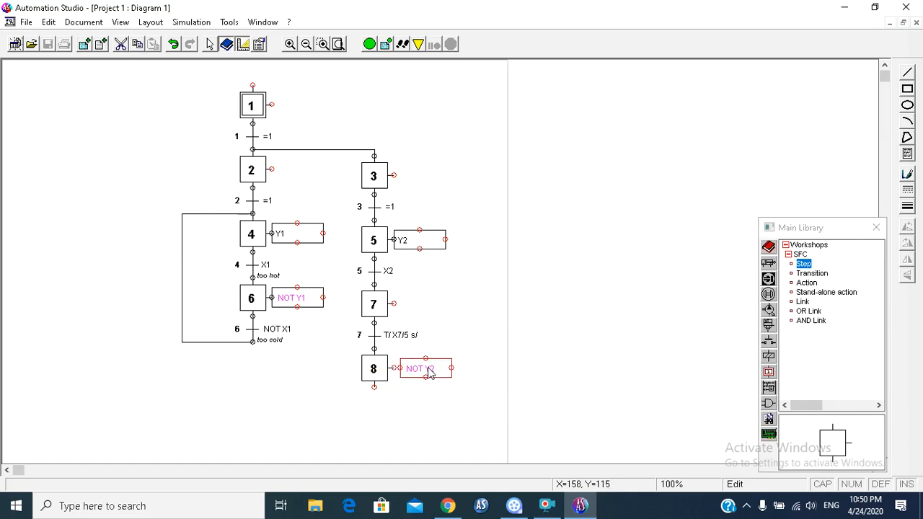
drag(426, 373, 430, 376)
click(439, 427)
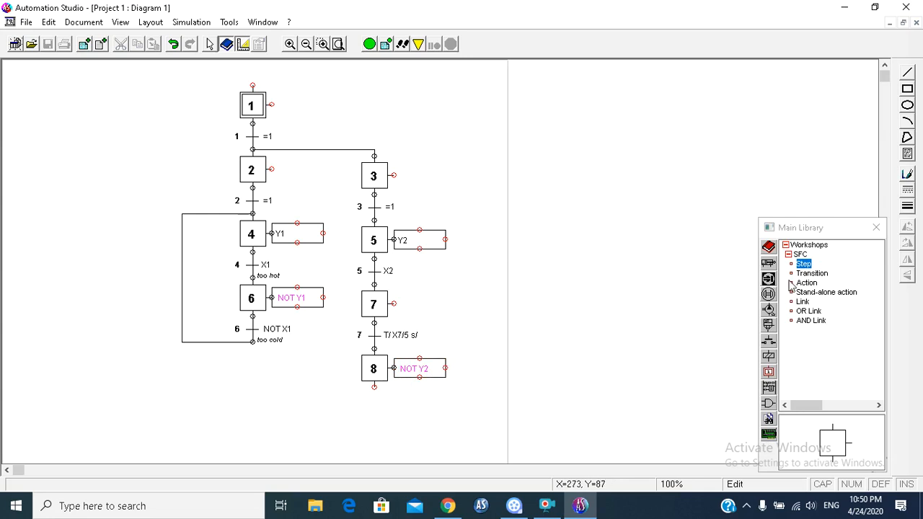
Step: Attach transition 8 below step 8 with the condition NOT X2
drag(813, 274, 364, 396)
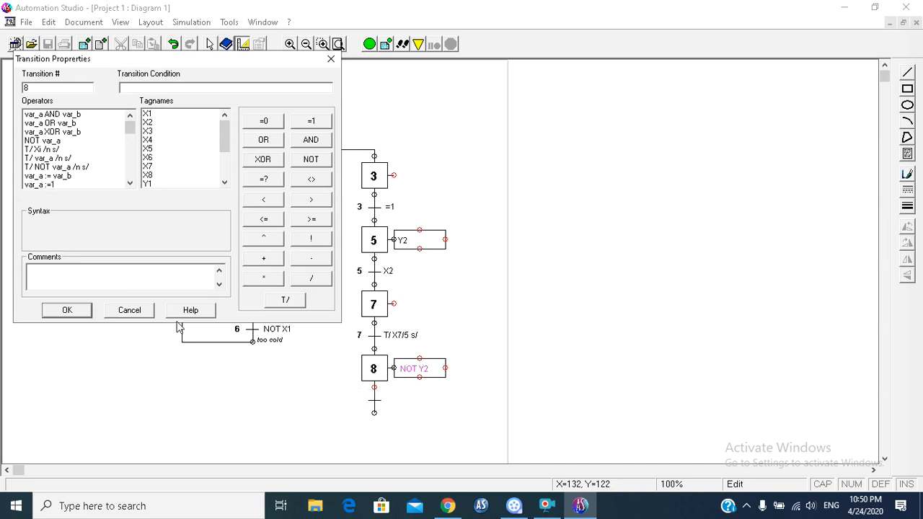
click(67, 310)
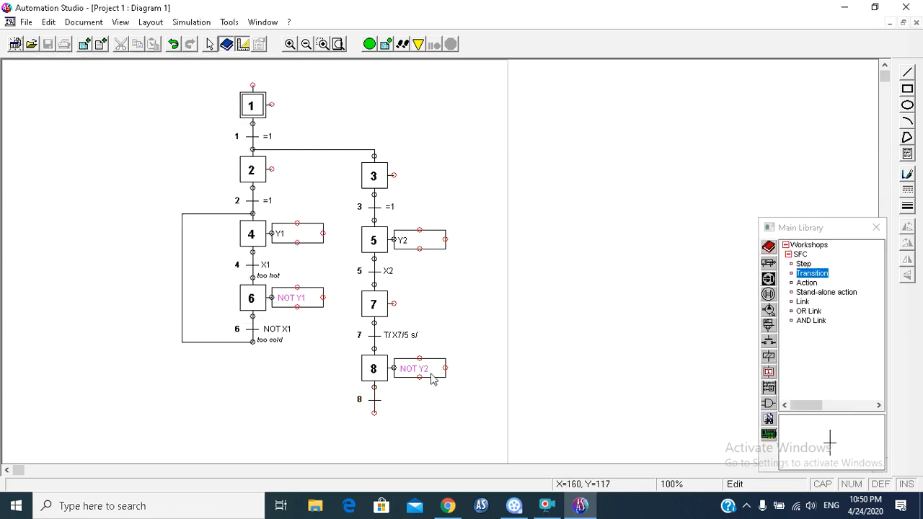
click(386, 353)
double_click(373, 399)
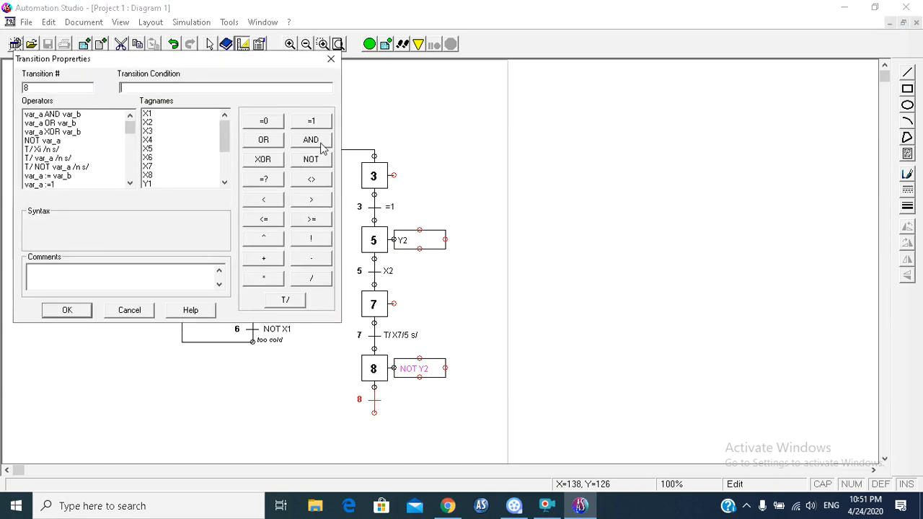
click(311, 159)
click(147, 122)
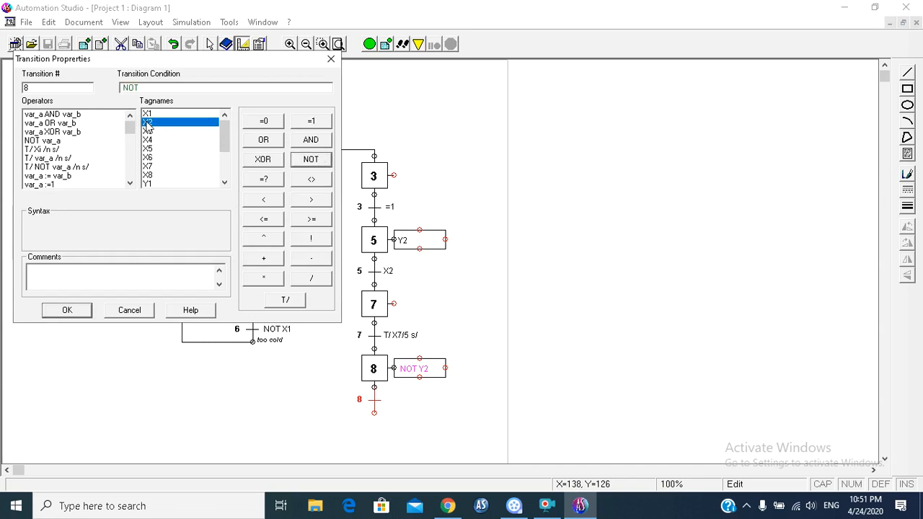
double_click(147, 124)
click(65, 311)
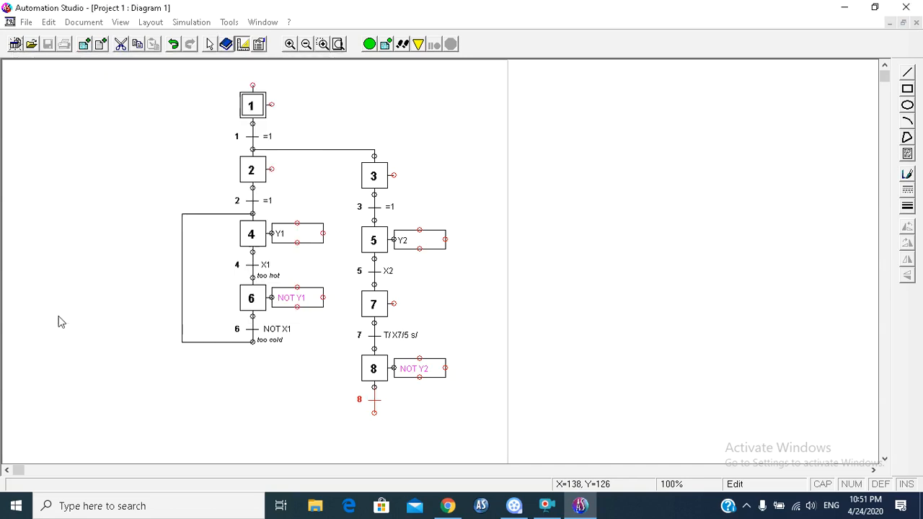
click(468, 429)
Step: Draw a link from the bottom of transition 8 back up to the top of step 5 to loop the pumping branch
click(803, 301)
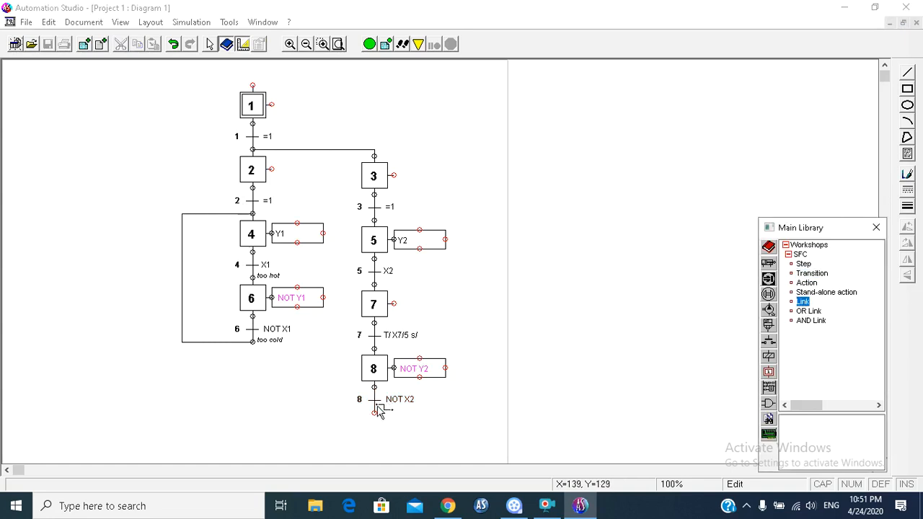
click(374, 413)
click(465, 214)
click(374, 221)
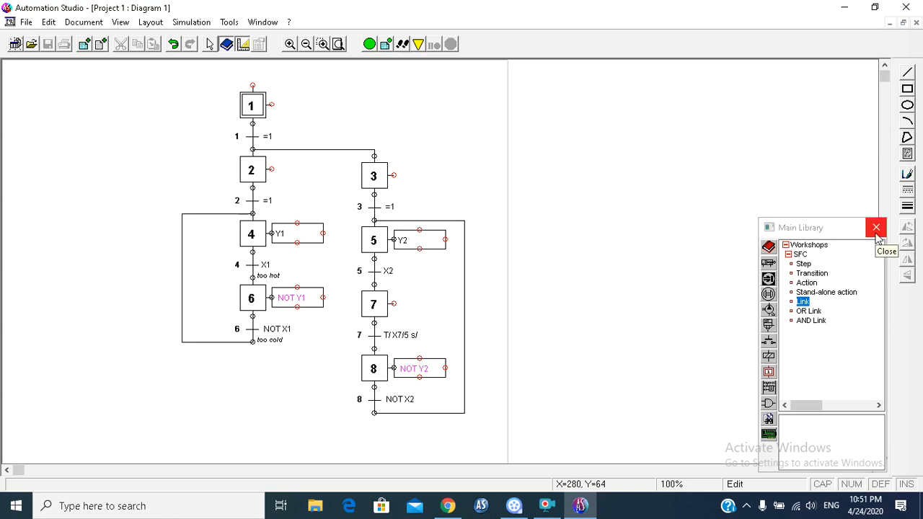
Step: Place a ladder-logic Input component in the free area beside the SFC and assign it the tagname X1
click(793, 245)
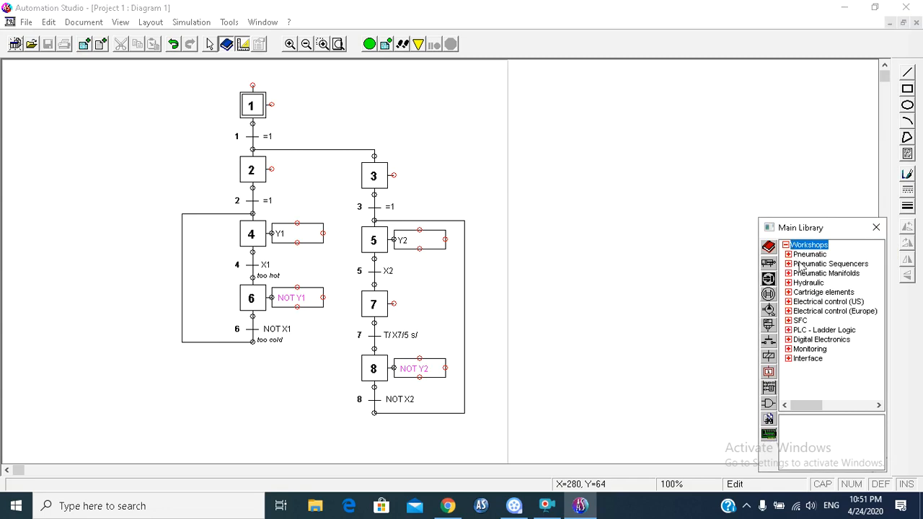
click(804, 331)
click(807, 265)
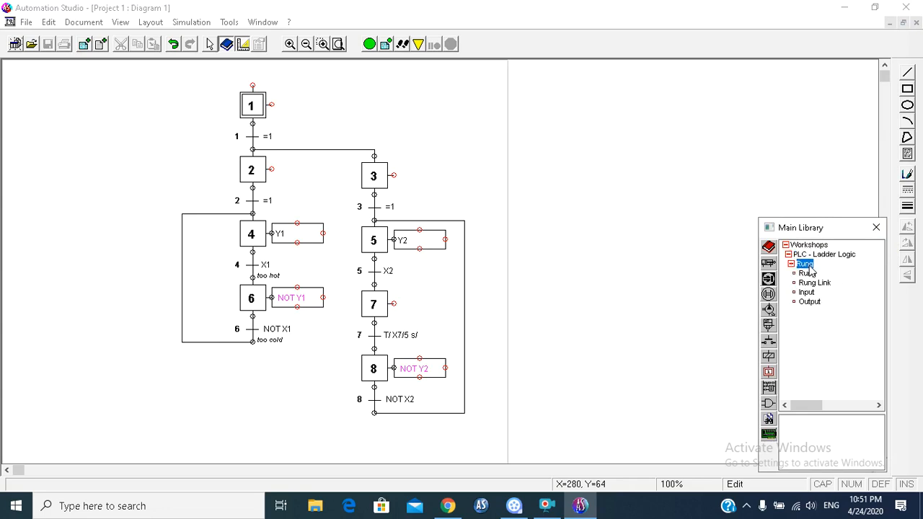
drag(808, 295, 703, 90)
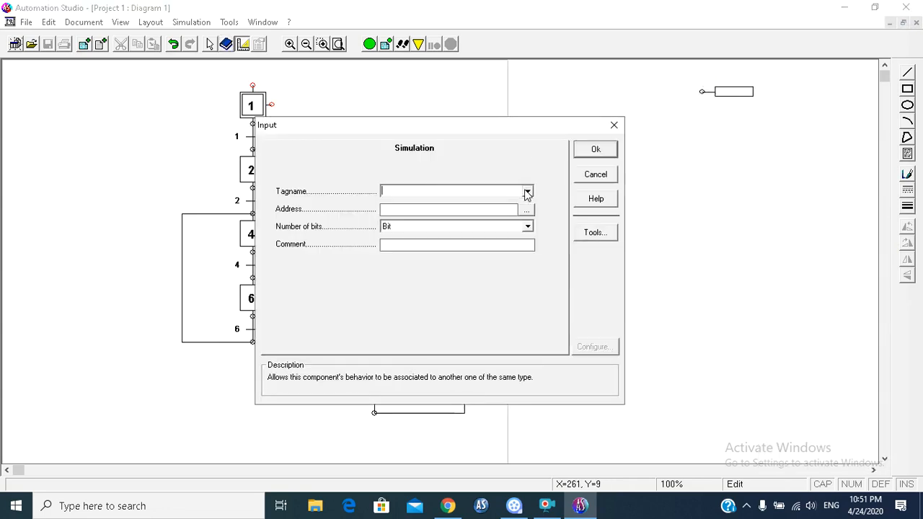
click(528, 192)
click(409, 206)
click(595, 150)
Step: Place a second Input component below the X1 input with the tagname X2
drag(807, 293, 712, 124)
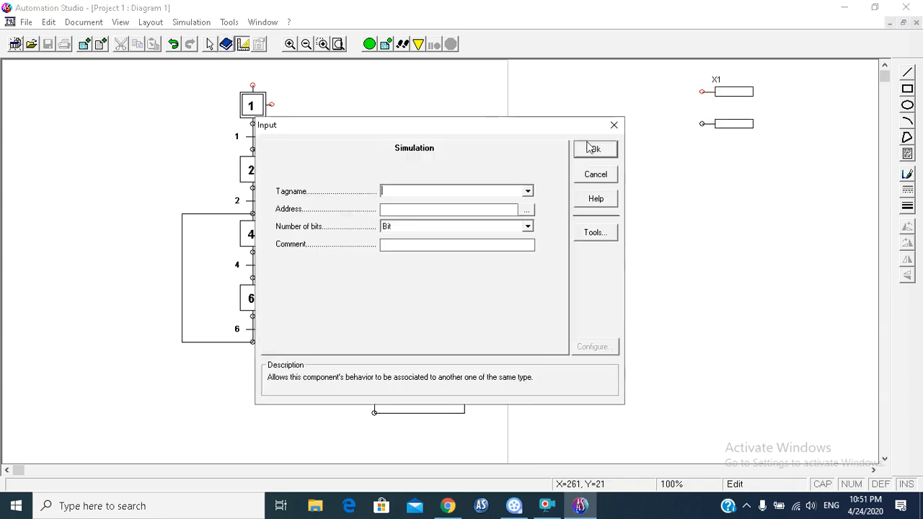
click(528, 191)
click(445, 214)
click(585, 150)
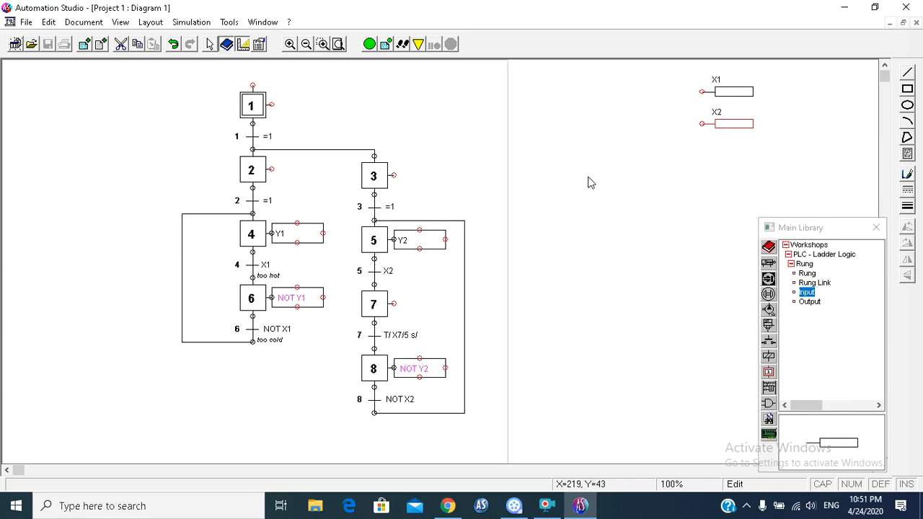
Step: Place an Output component beside the X1 input with the tagname Y1
drag(809, 301, 797, 92)
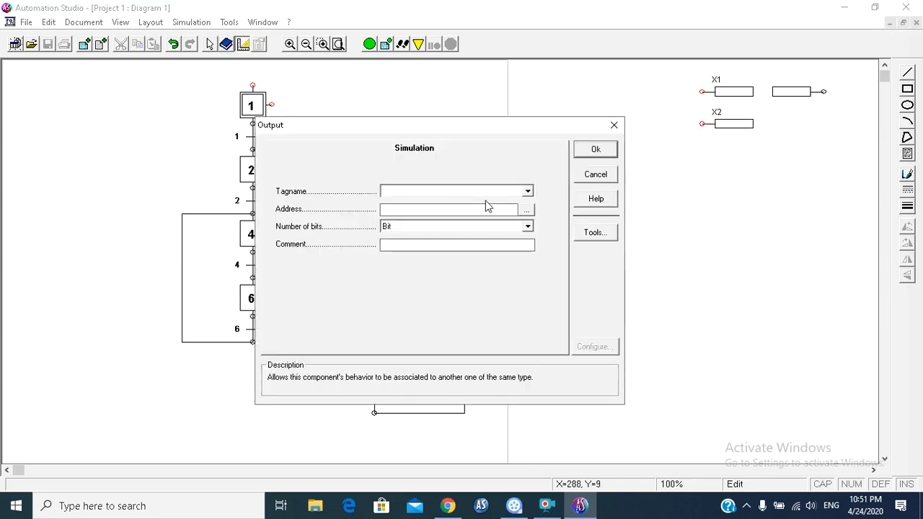
click(528, 191)
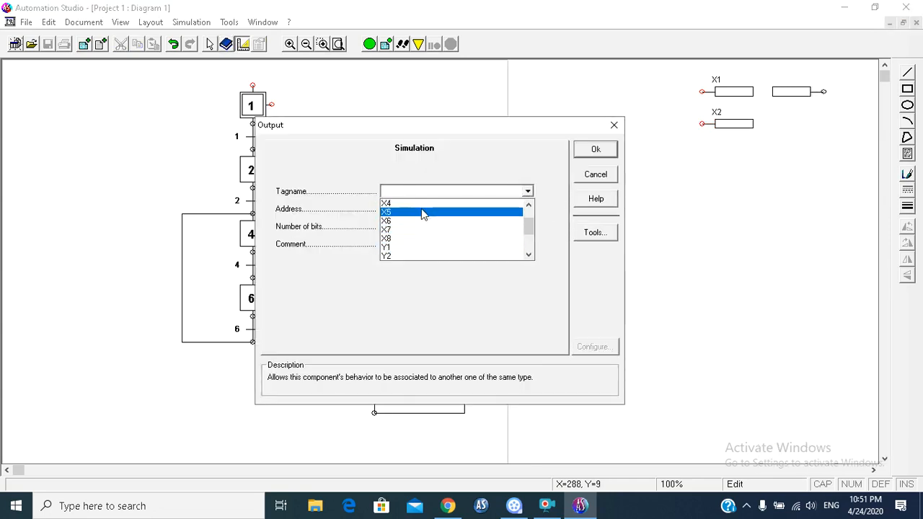
click(412, 248)
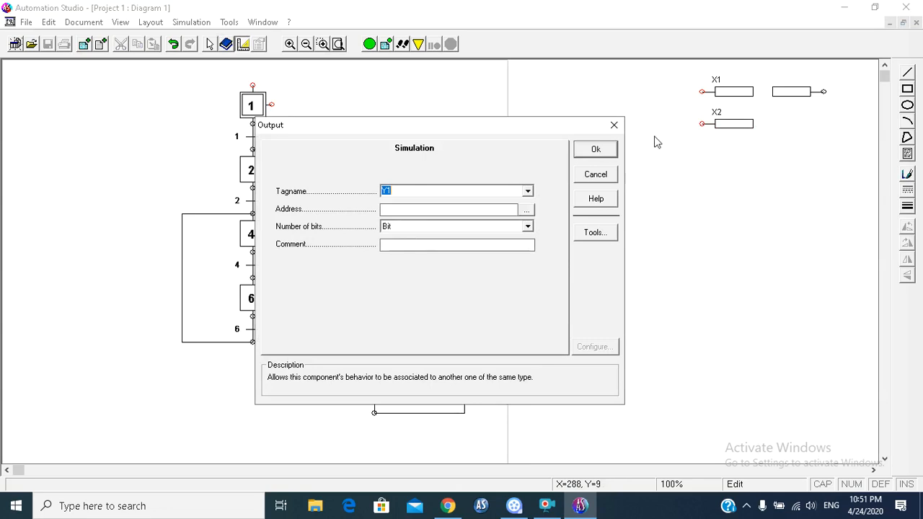
click(596, 153)
Step: Place a second Output component below Y1, beside the X2 input, with the tagname Y2
drag(816, 308, 780, 124)
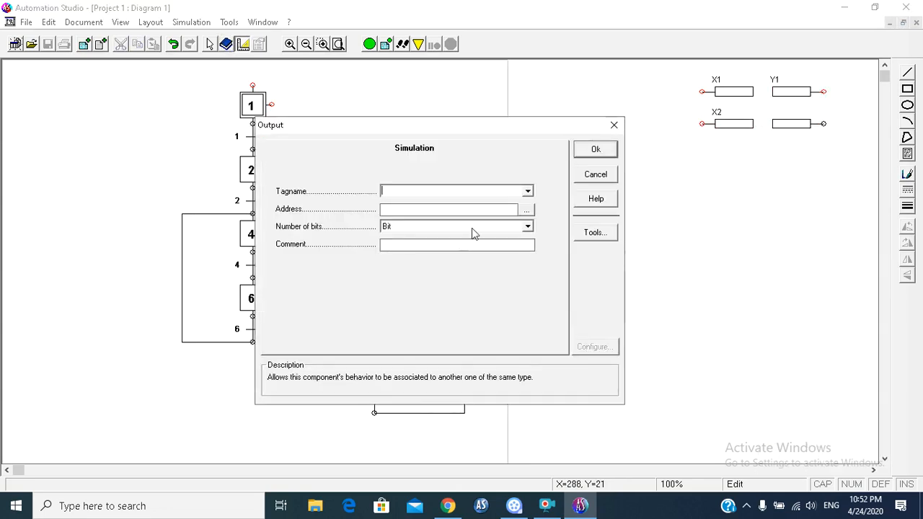
click(529, 192)
scroll(465, 242, down, 3)
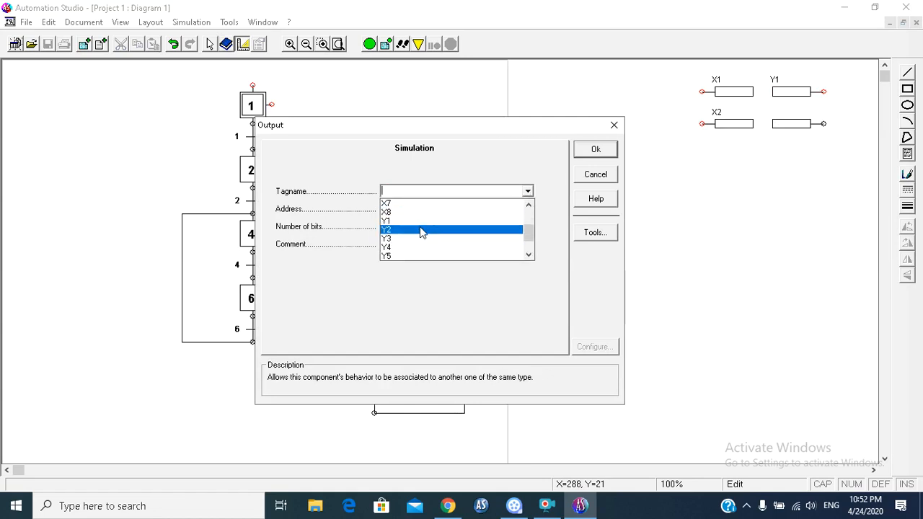
click(424, 230)
click(577, 153)
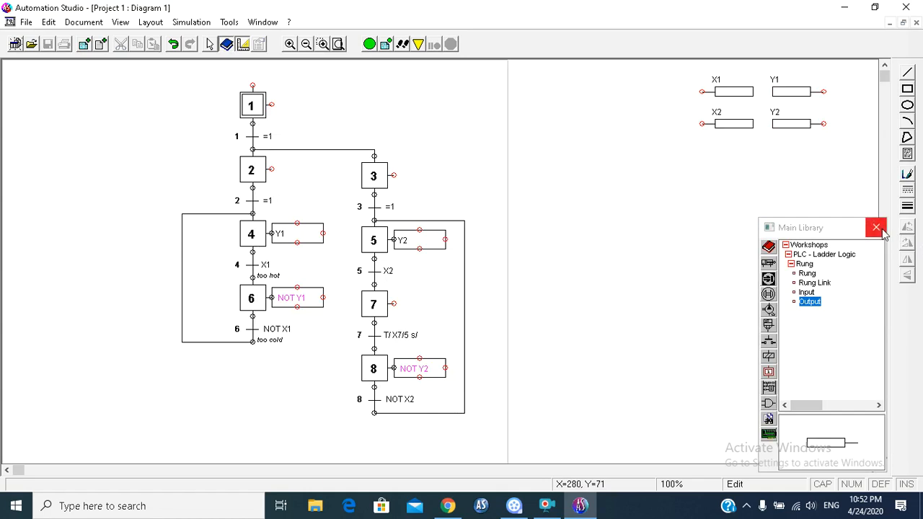
Step: Close the component library and shift the X1 and X2 inputs toward the SFC to free space beside the outputs
click(876, 227)
right_click(590, 148)
click(640, 196)
drag(640, 197, 824, 75)
drag(734, 125, 641, 139)
right_click(707, 169)
click(730, 154)
mouse_move(755, 155)
mouse_down()
mouse_move(812, 90)
mouse_move(762, 150)
mouse_up()
Step: Move the two output boxes closer to the X1 and X2 inputs
click(806, 88)
click(798, 89)
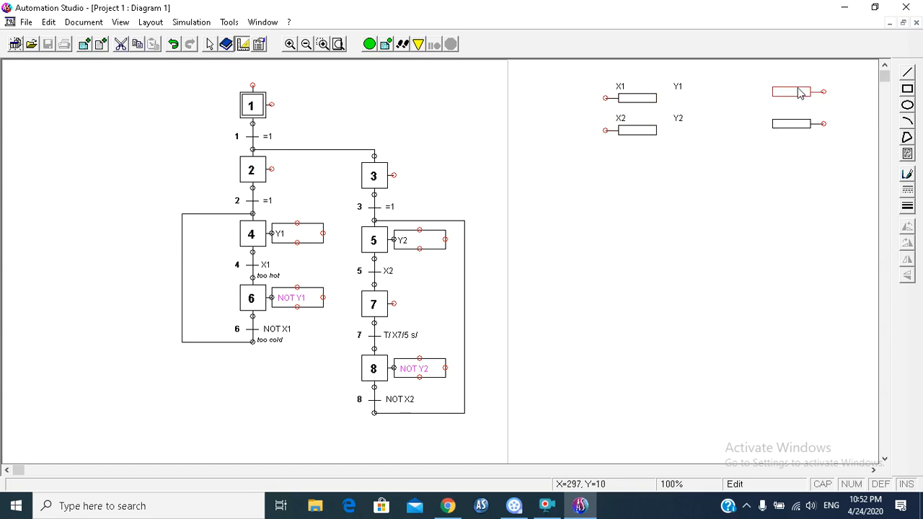
drag(800, 92, 722, 92)
click(743, 150)
click(791, 126)
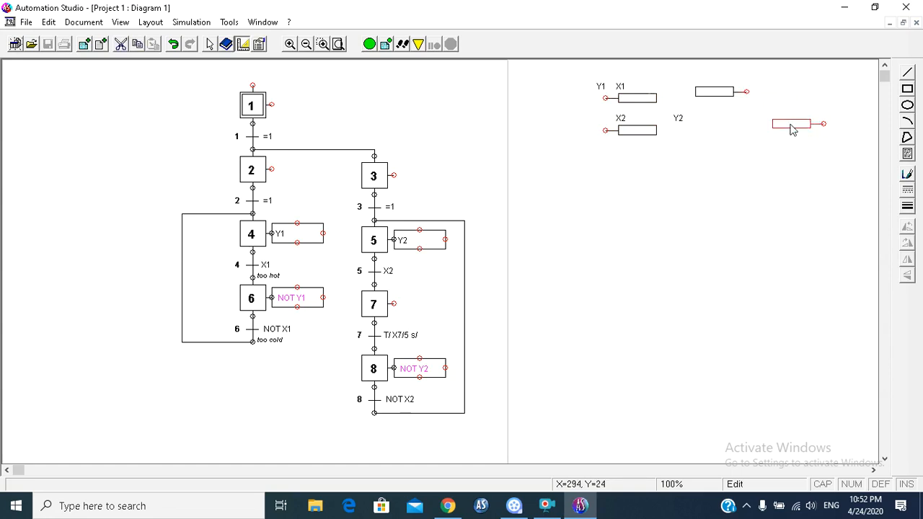
drag(792, 126, 709, 127)
click(713, 189)
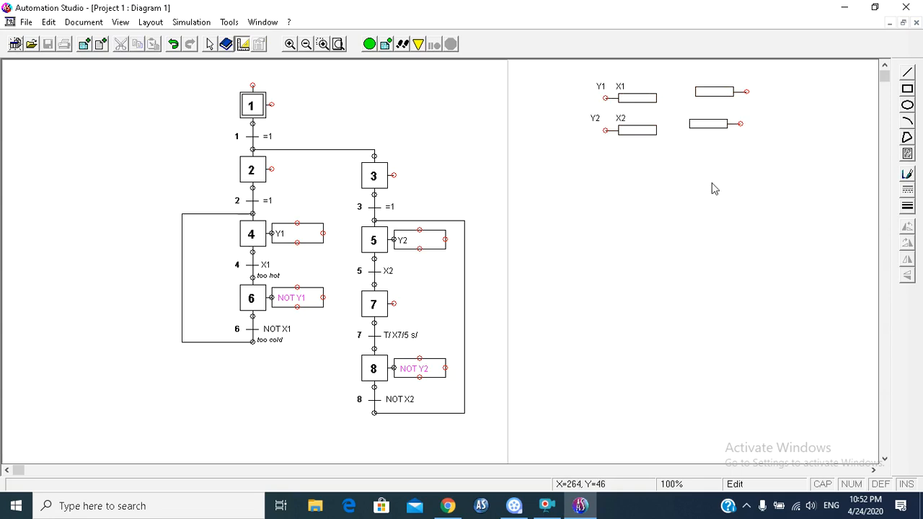
Step: Move the Y2 and Y1 labels back beside their respective output boxes
click(594, 117)
drag(593, 116, 682, 118)
click(641, 76)
click(602, 88)
drag(602, 88, 679, 82)
click(731, 198)
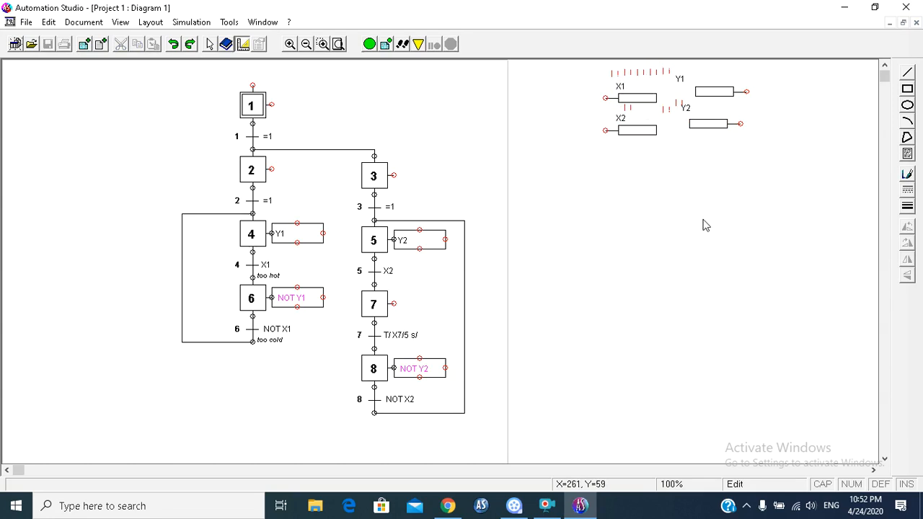
Step: Nudge the Y2 label over its output box and align the Y1 output box vertically above the Y2 output
drag(688, 114, 696, 113)
drag(712, 97, 709, 92)
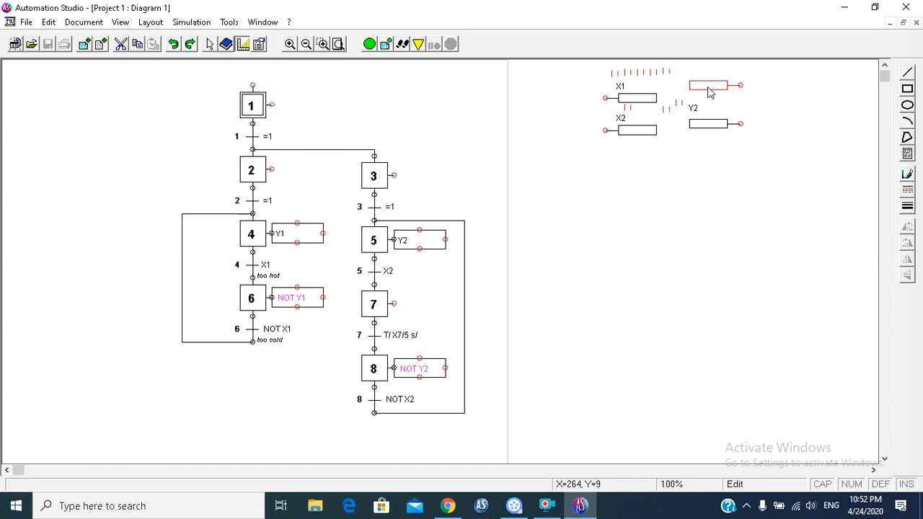
click(738, 230)
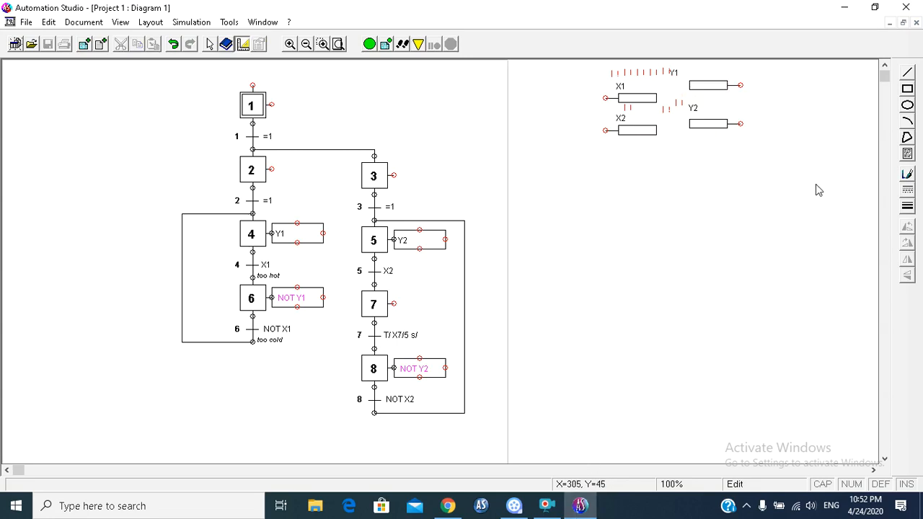
Step: Connect an Indicator Light from the US electrical control output components to the Y1 output and set its color to Red
click(225, 44)
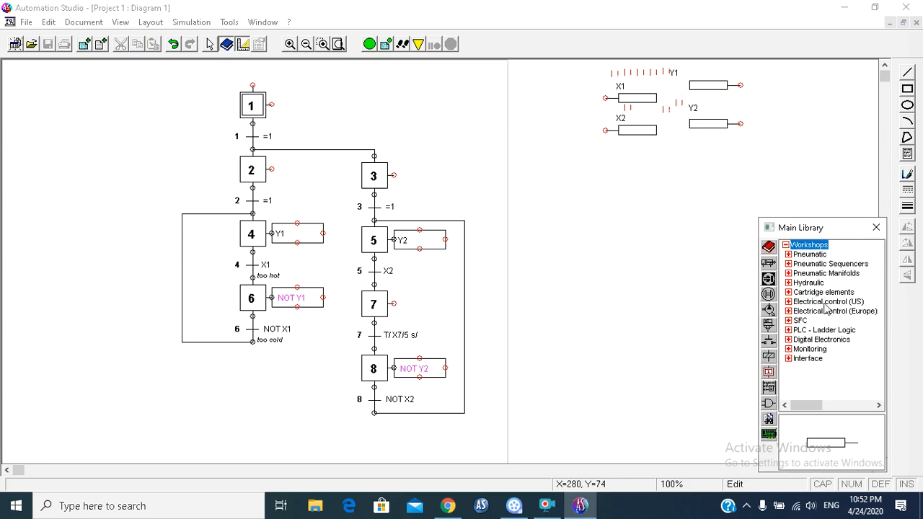
double_click(825, 304)
double_click(816, 282)
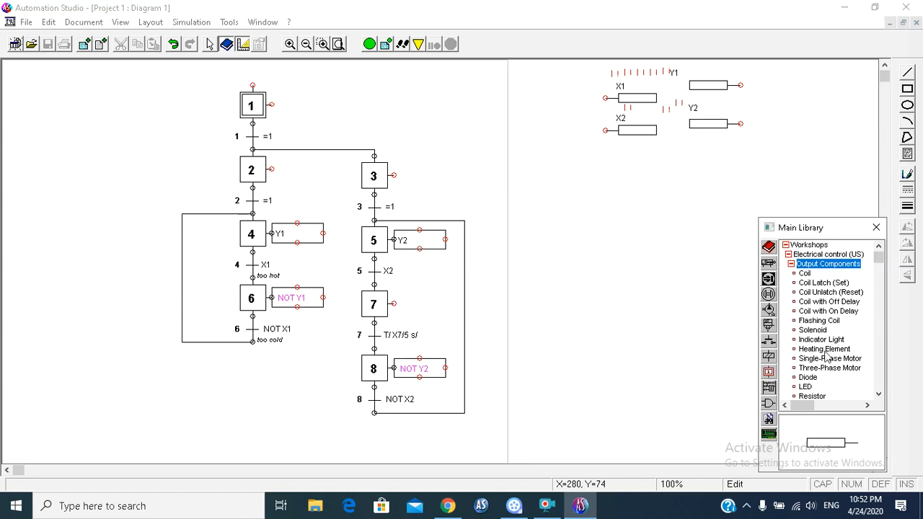
drag(822, 340, 755, 85)
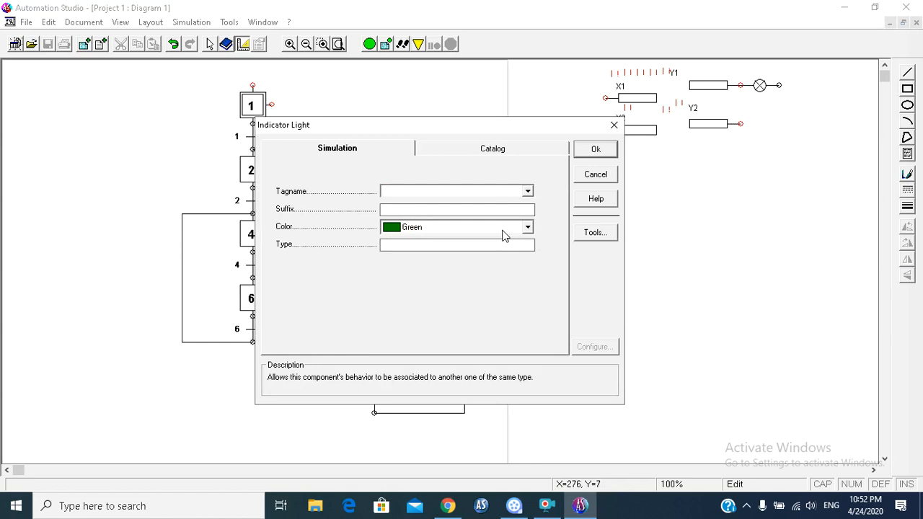
click(536, 228)
click(463, 264)
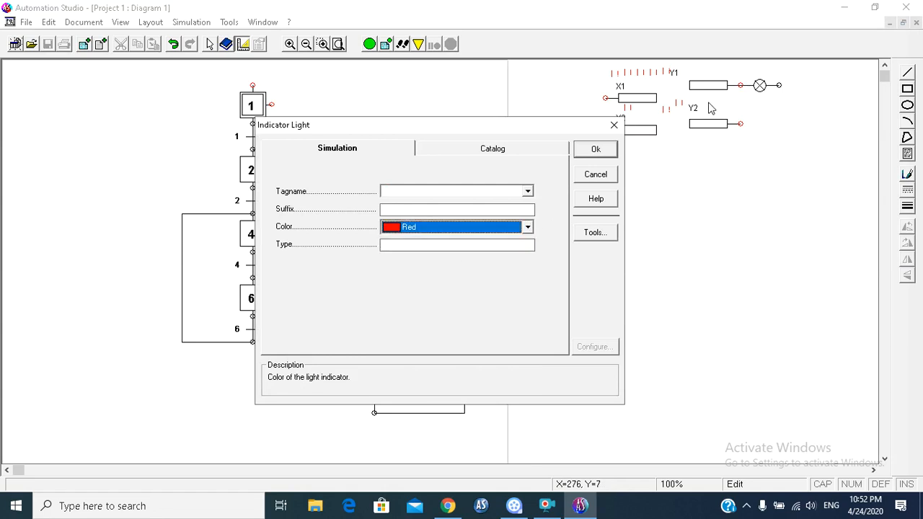
click(596, 150)
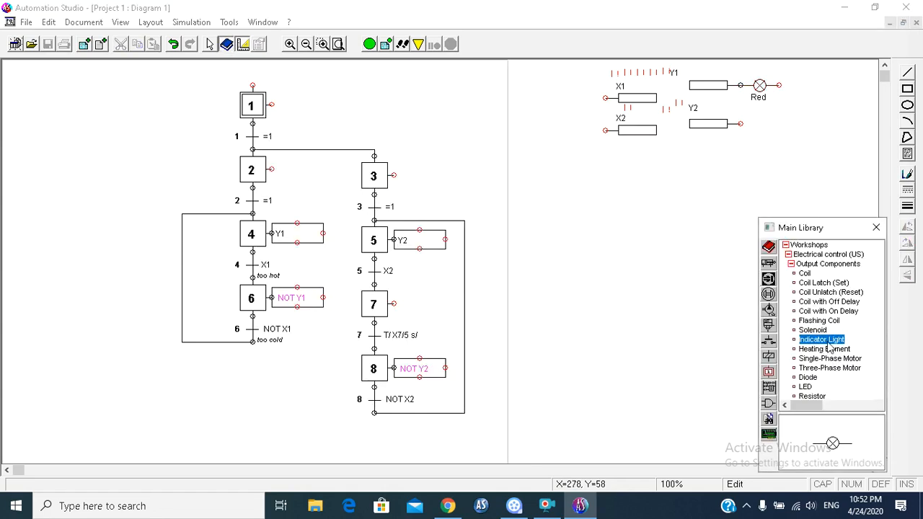
Step: Connect a second Indicator Light to the Y2 output and set its color to Blue
drag(831, 343, 755, 123)
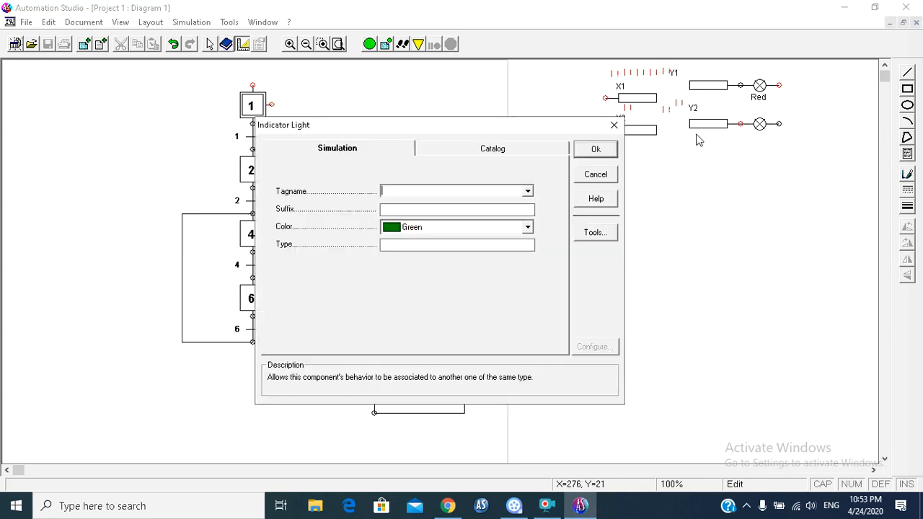
click(528, 227)
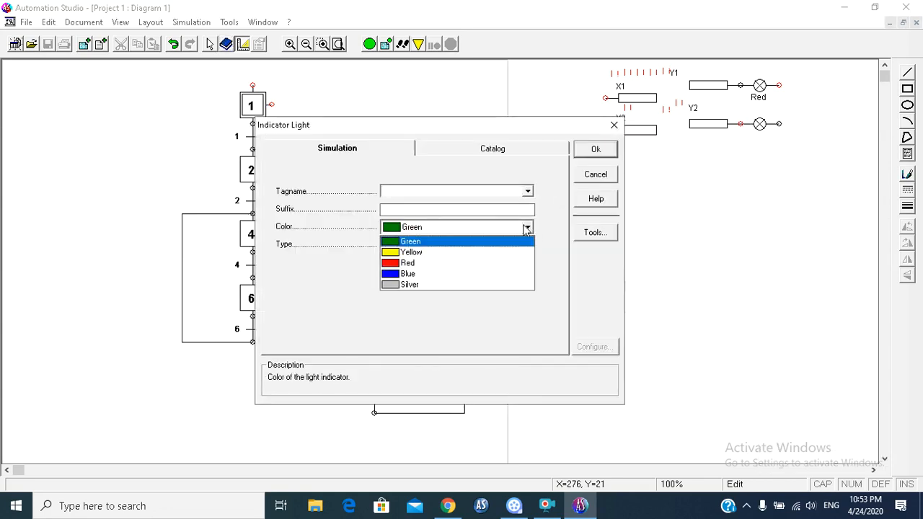
click(474, 269)
click(596, 150)
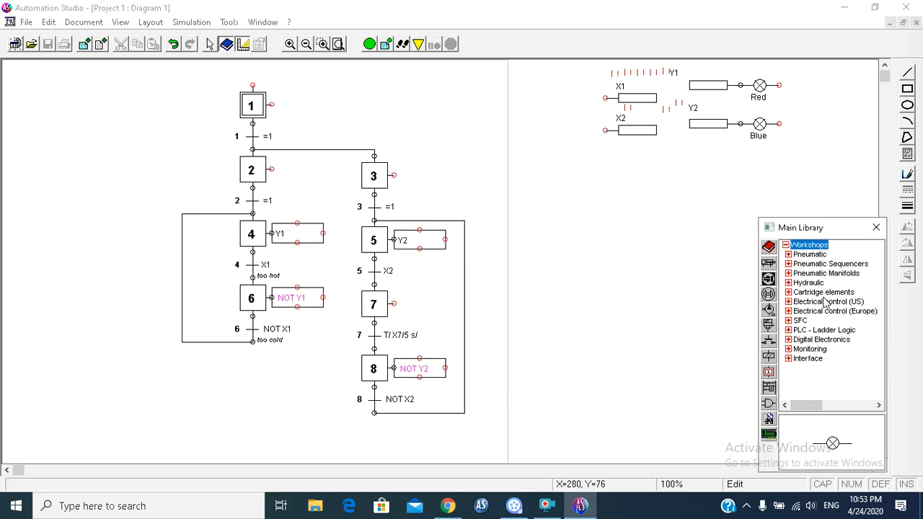
Step: Place a Neutral power source from the US electrical control components beside the red and blue indicator lights
double_click(823, 303)
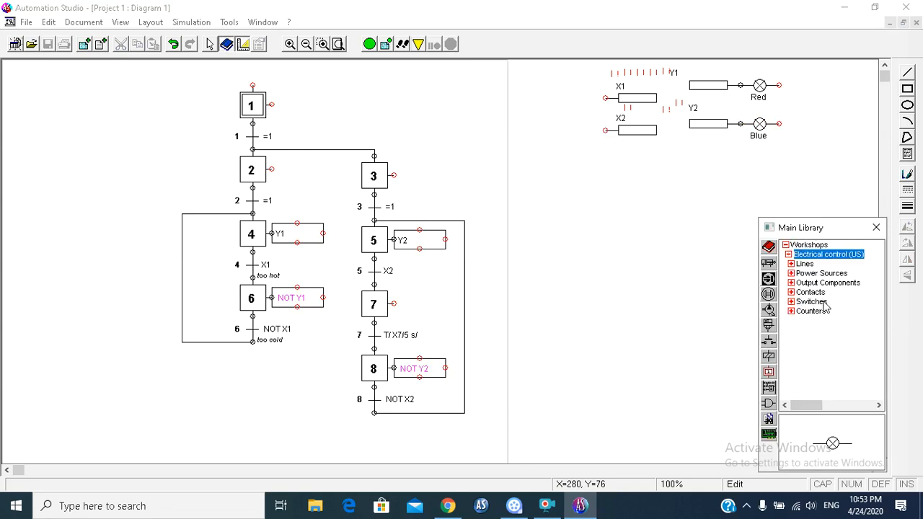
double_click(811, 264)
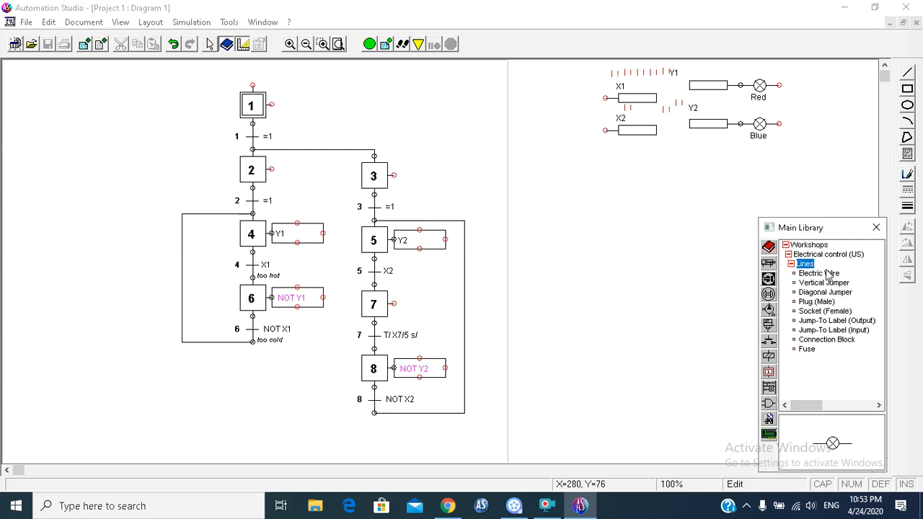
click(793, 264)
double_click(815, 274)
click(812, 302)
drag(818, 303, 831, 84)
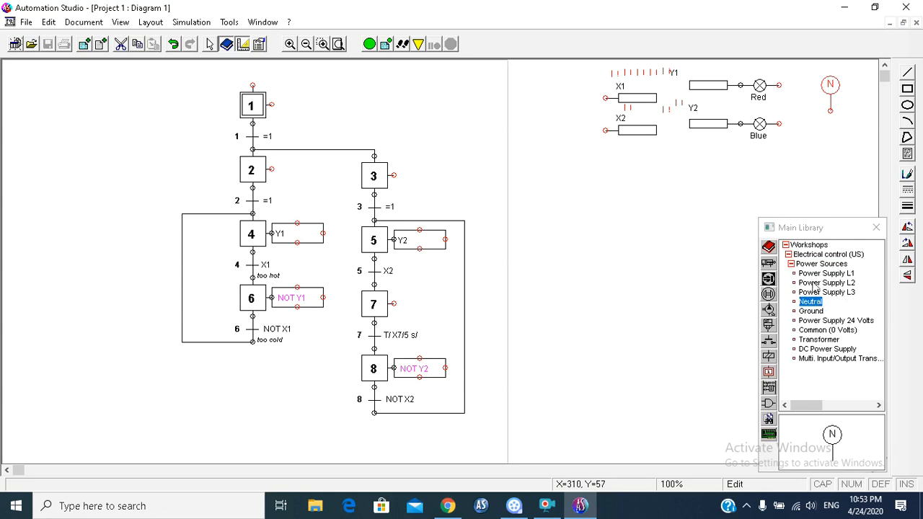
Step: Connect the free ends of the red and blue indicator lights to the Neutral source with Electric Wire
click(798, 266)
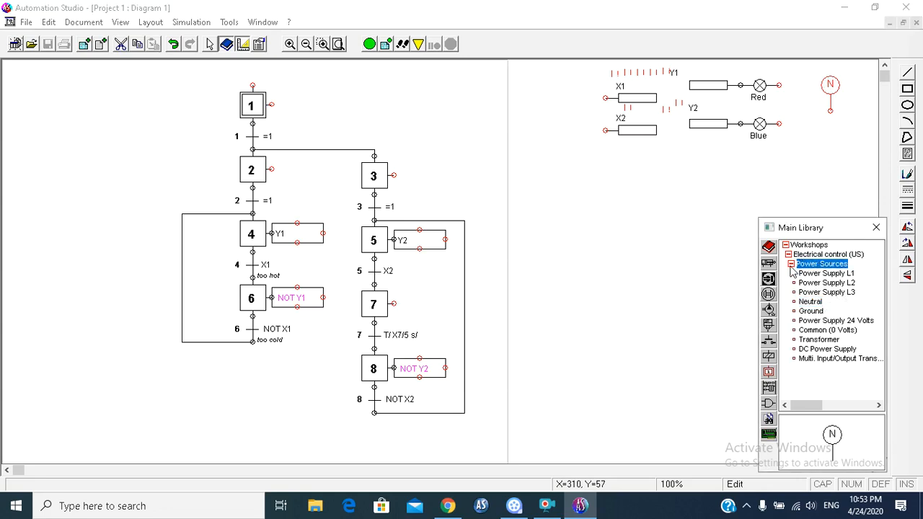
click(788, 246)
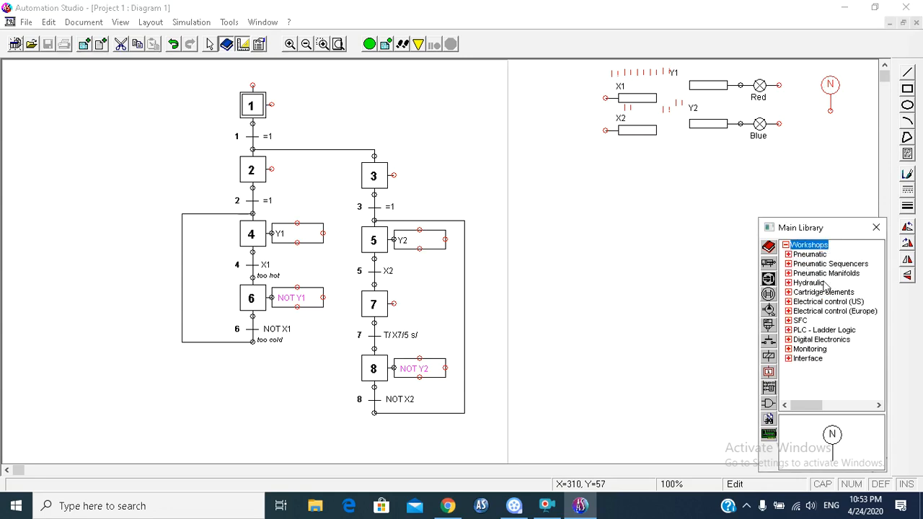
double_click(827, 302)
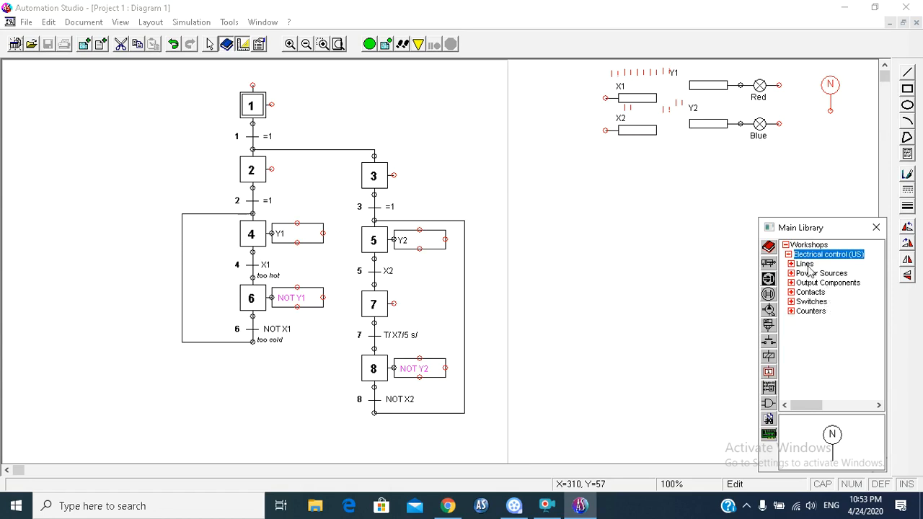
double_click(805, 265)
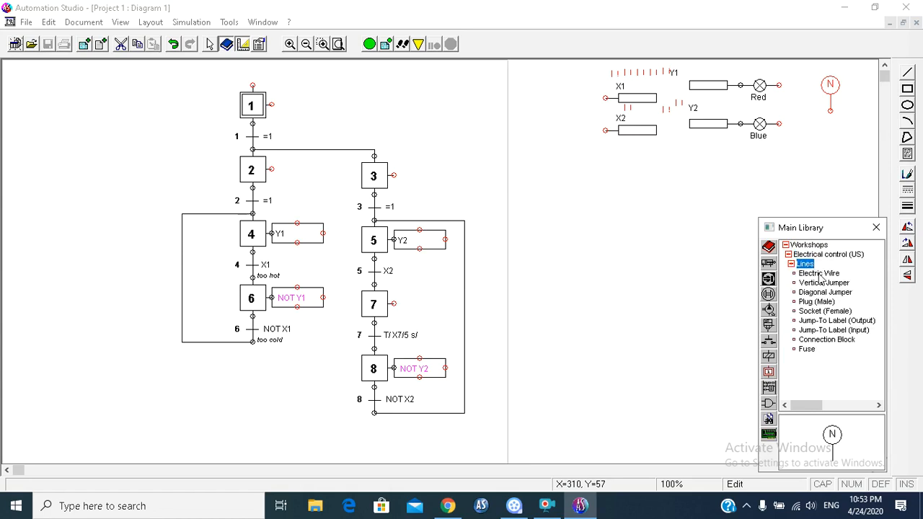
click(819, 273)
mouse_move(832, 114)
mouse_down()
mouse_move(815, 117)
mouse_move(802, 87)
mouse_move(779, 86)
mouse_up()
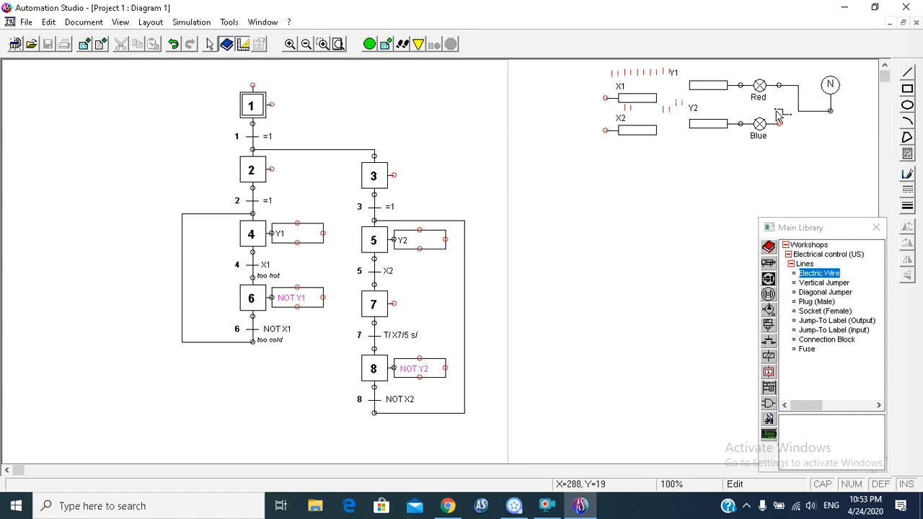
drag(779, 124, 831, 112)
Step: Move the Y1 label directly above its output box, leaving its text formatting at the current settings
double_click(680, 77)
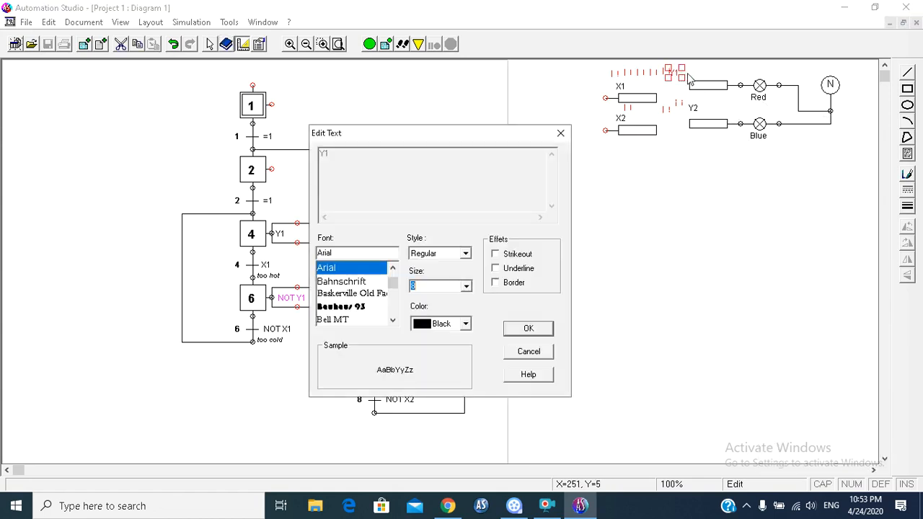
click(540, 326)
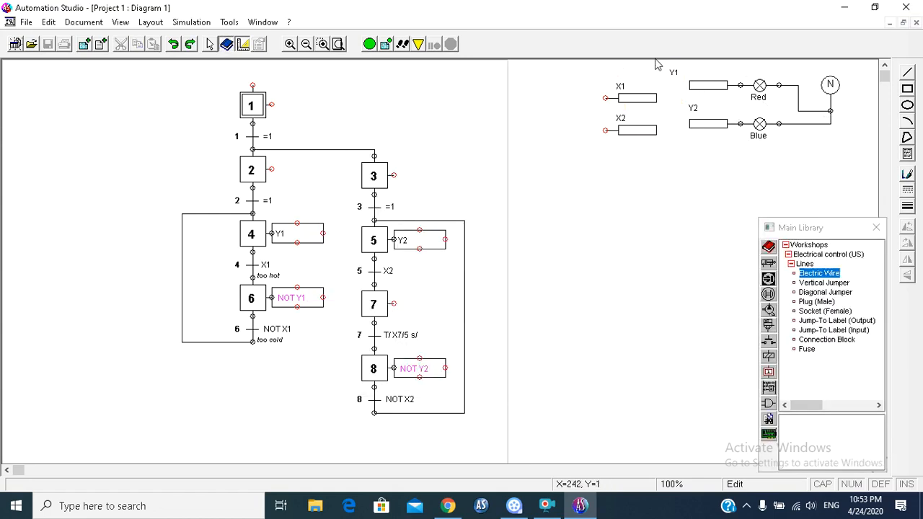
drag(676, 74, 691, 70)
Step: Connect a Toggle Switch NO from the US electrical control switches to the X1 input and give it the tagname x1
click(811, 246)
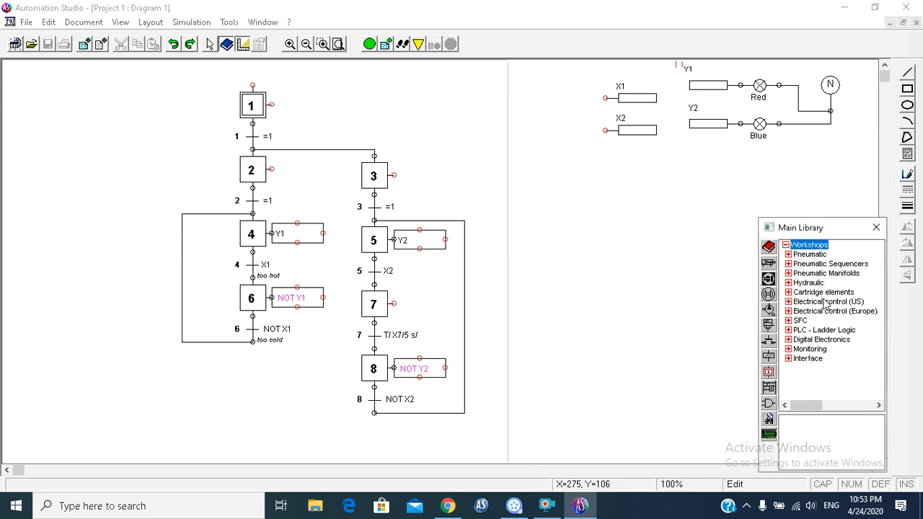
click(826, 302)
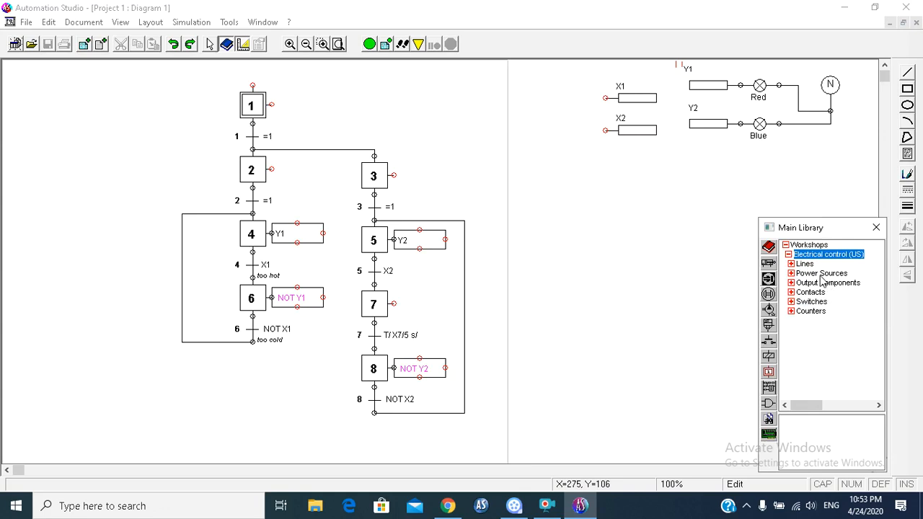
click(810, 246)
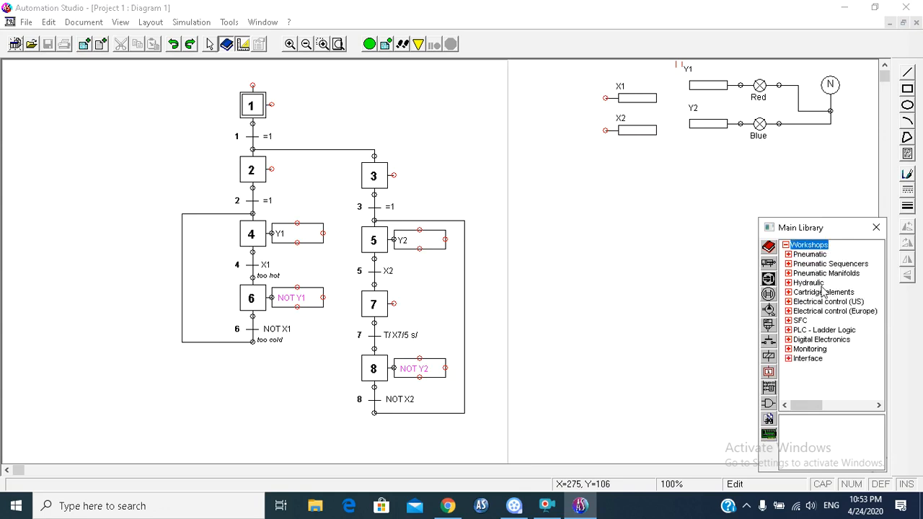
click(837, 303)
click(817, 302)
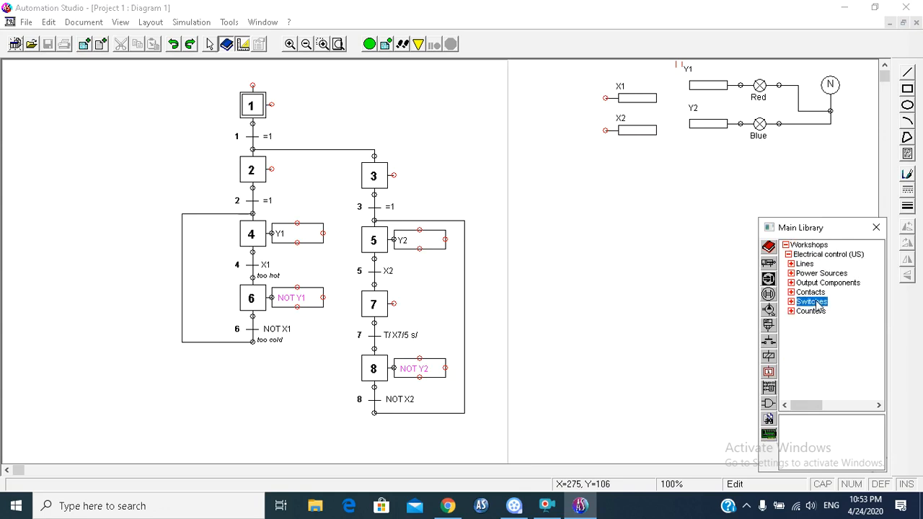
drag(823, 293, 580, 97)
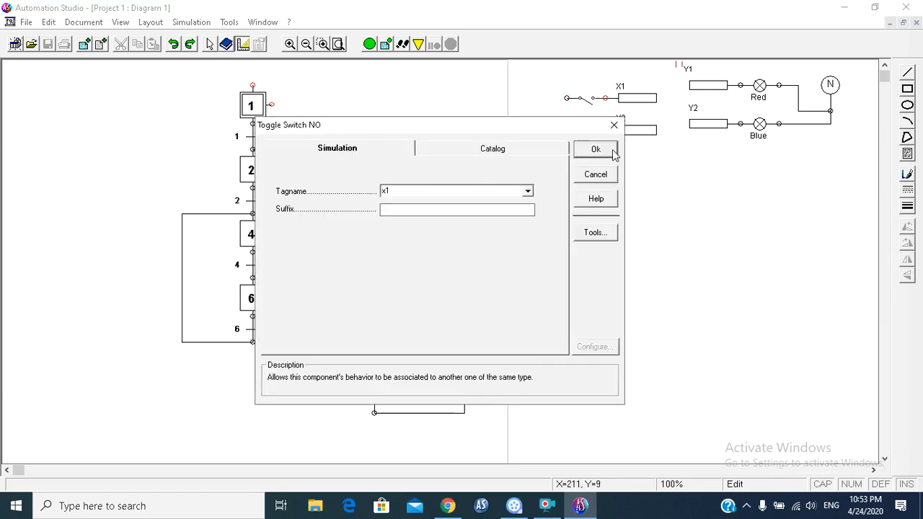
click(596, 150)
Step: Connect a second Toggle Switch NO to the X2 input and give it the tagname x2
drag(828, 292, 575, 127)
click(395, 351)
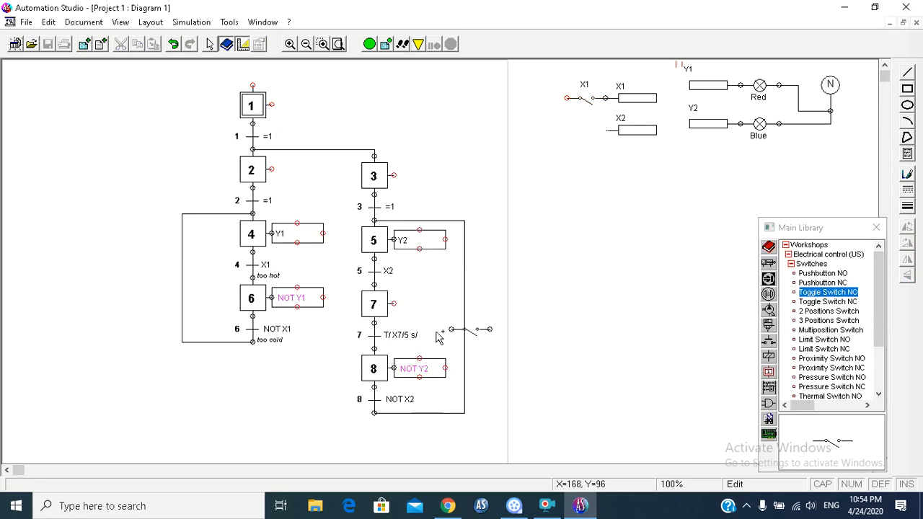
double_click(571, 127)
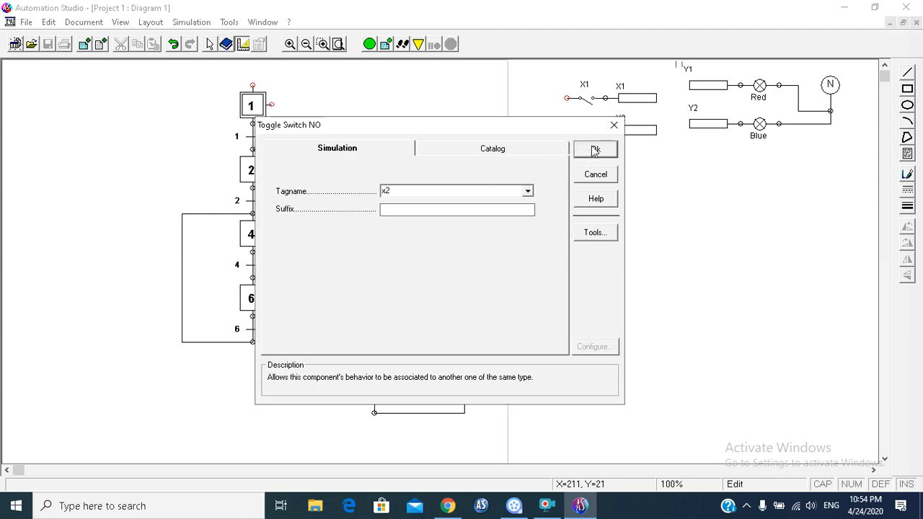
click(595, 150)
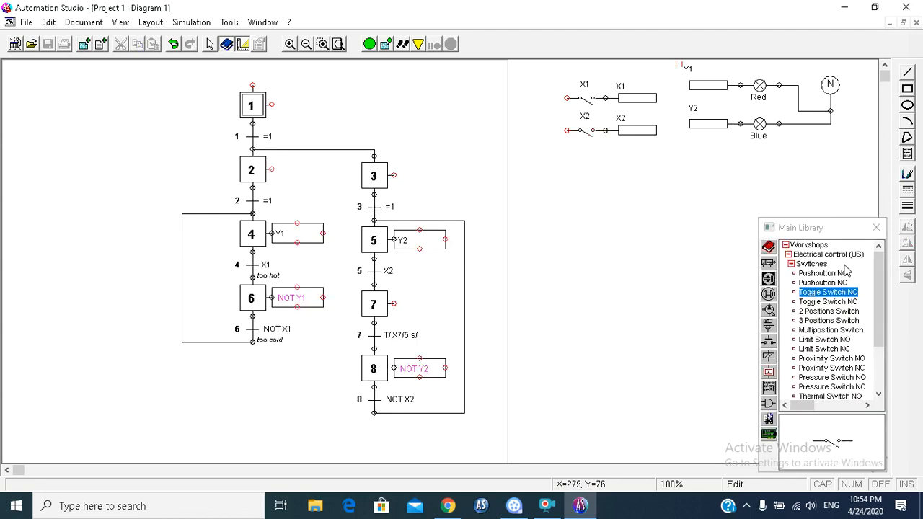
Step: Place a Power Supply L1 from the US electrical control power sources on the open side of the X1 and X2 switches
click(810, 245)
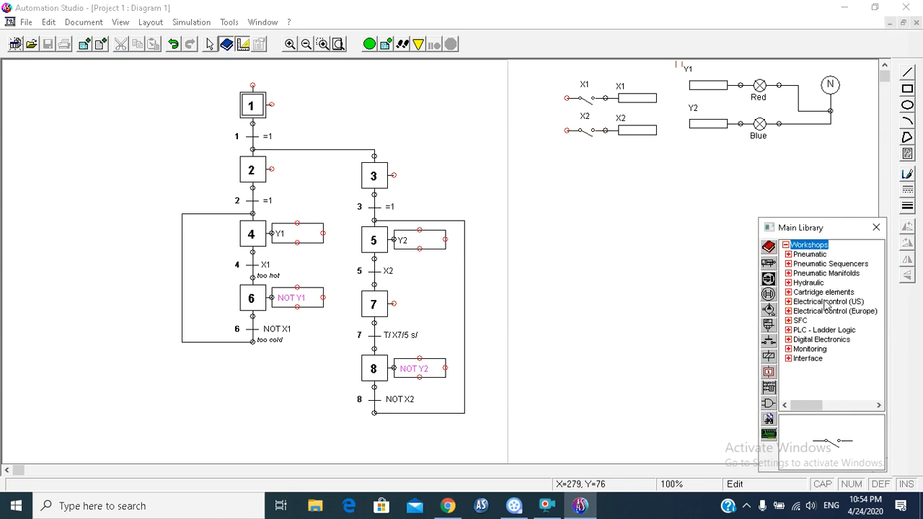
double_click(836, 301)
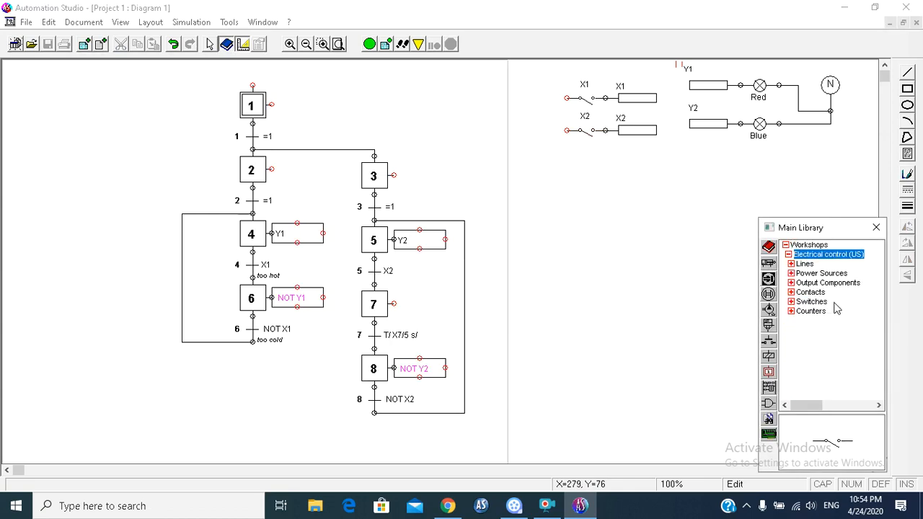
double_click(809, 265)
click(803, 255)
double_click(816, 275)
drag(819, 274, 525, 99)
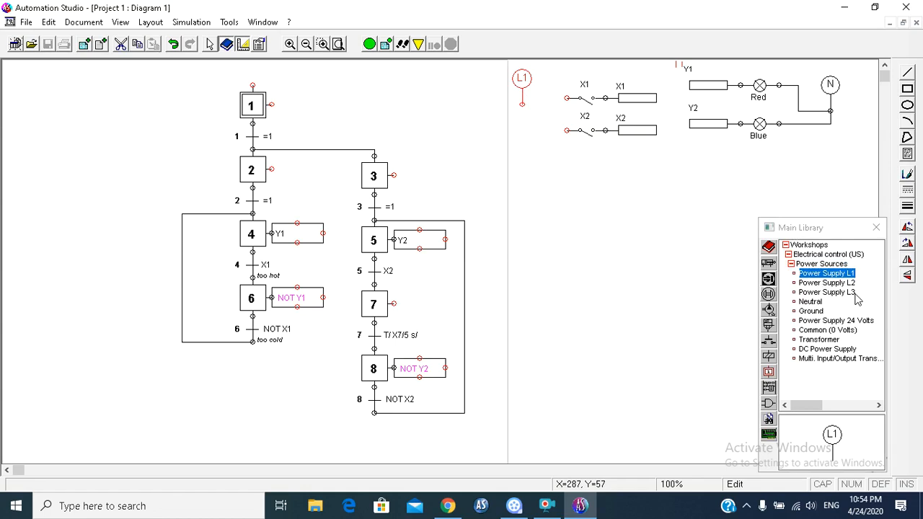
Step: Connect the open ends of the X1 and X2 toggle switches to the L1 supply with Electric Wire
click(818, 248)
double_click(828, 303)
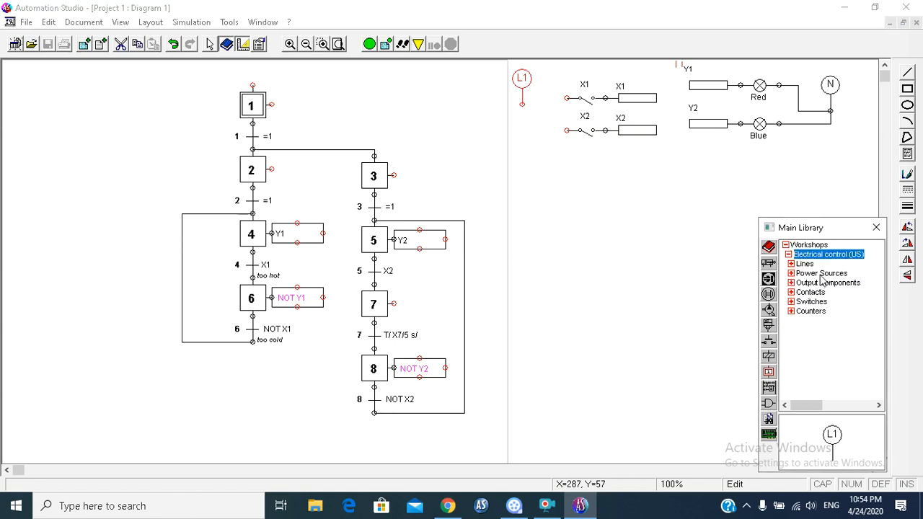
double_click(804, 264)
click(819, 273)
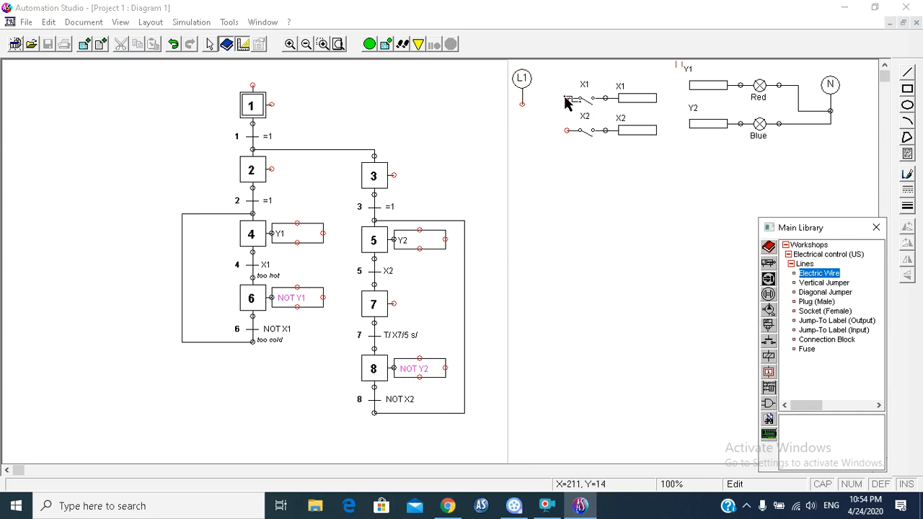
drag(571, 101, 523, 104)
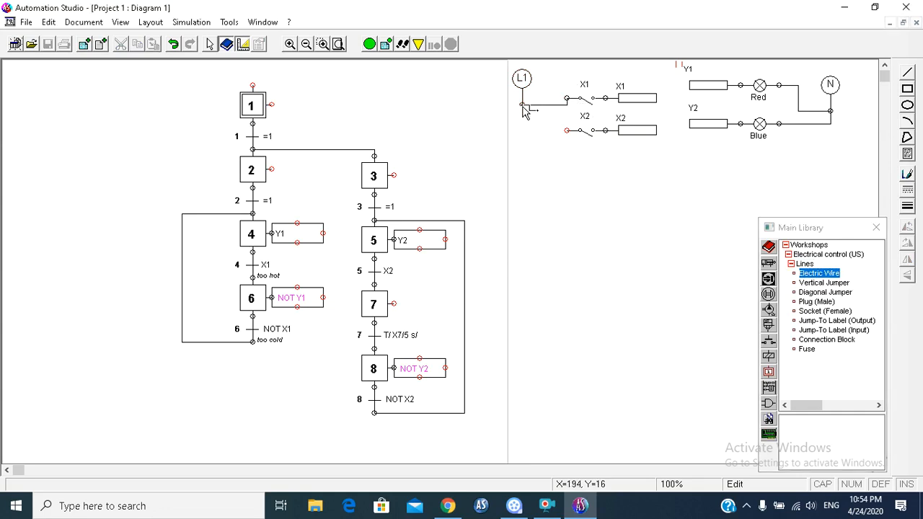
drag(567, 131, 523, 104)
Step: Start the simulation and switch X1 on and off to test the heating branch with the red light
click(369, 45)
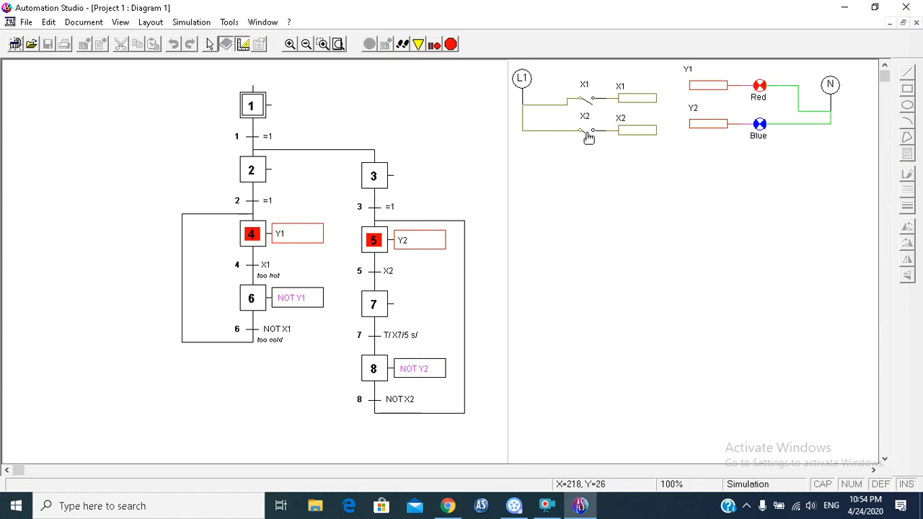
click(588, 106)
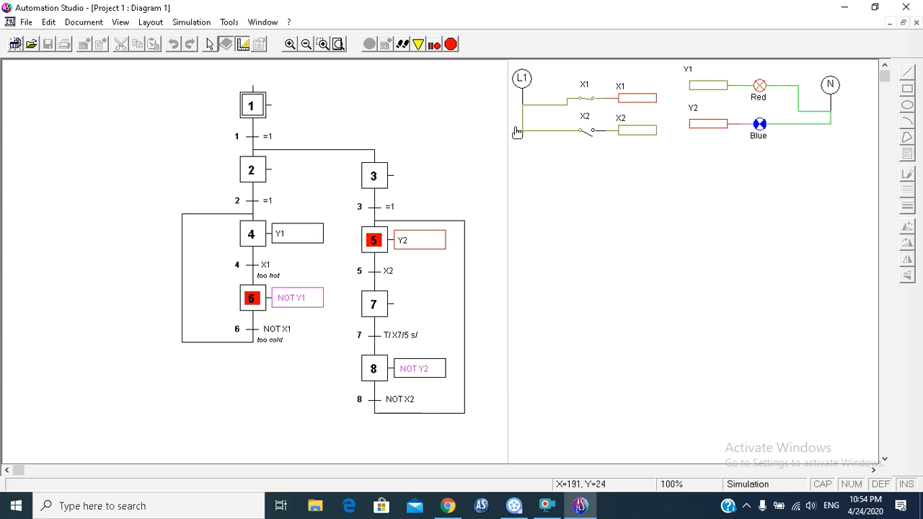
click(590, 106)
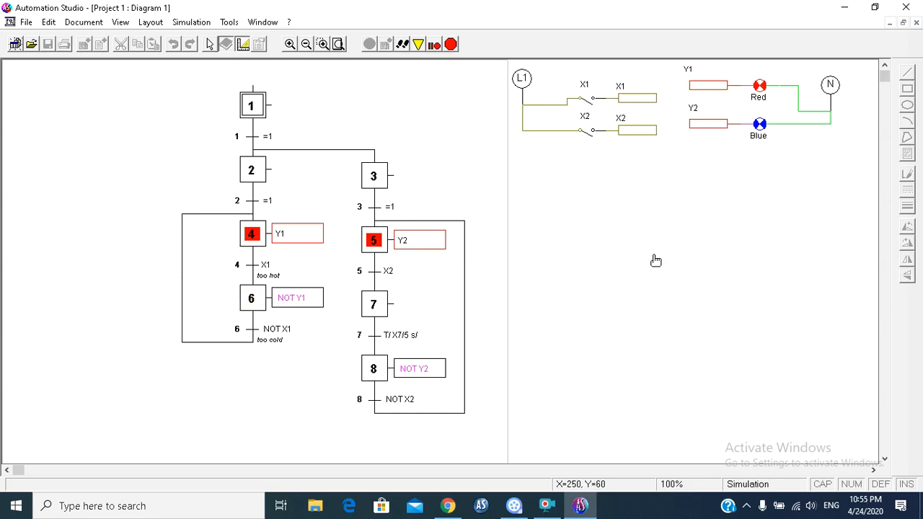
Step: Switch X2 on and off repeatedly to test the timed pumping branch with the blue light, and stop the simulation
click(591, 135)
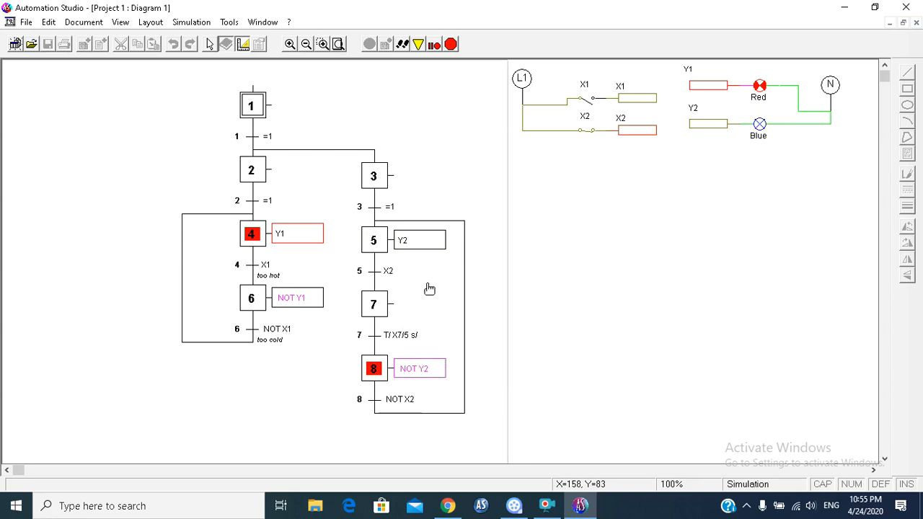
click(588, 131)
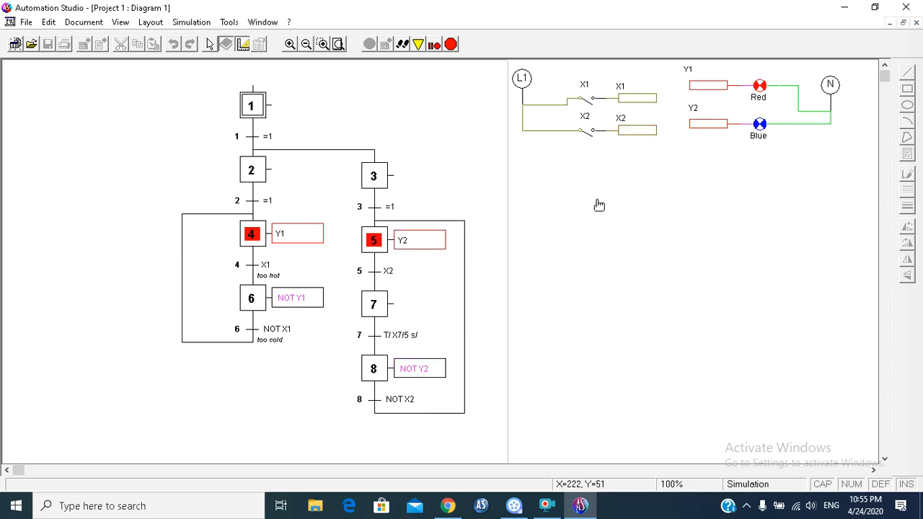
click(588, 132)
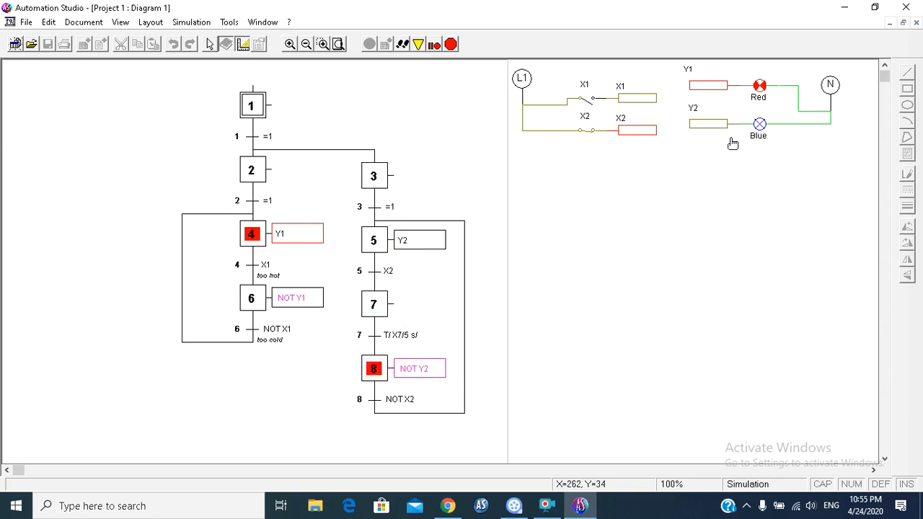
click(618, 130)
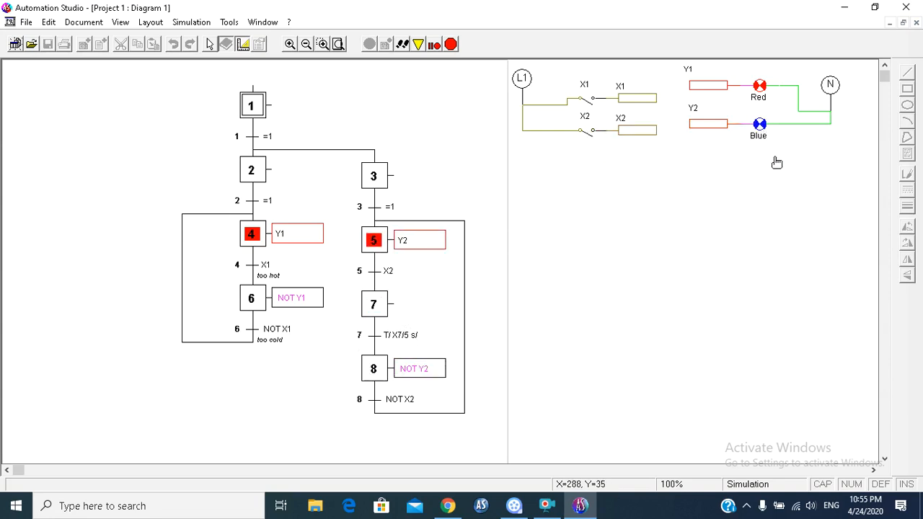
click(592, 137)
click(588, 133)
click(454, 44)
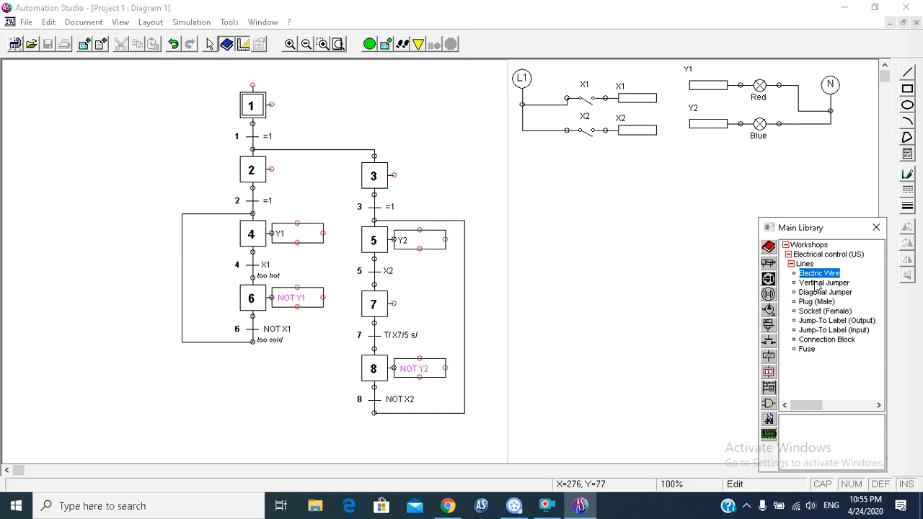
Step: Attach an SFC Action to step 7 and set its expression to Y2
click(811, 245)
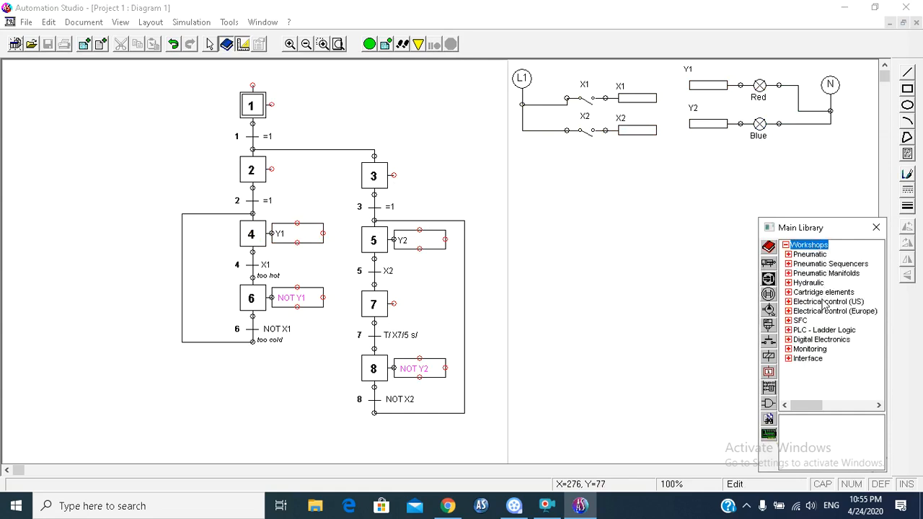
click(799, 321)
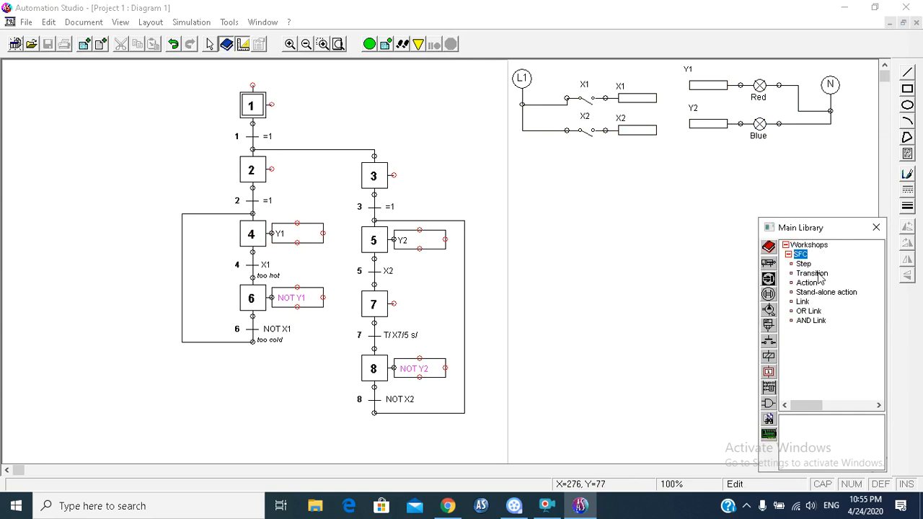
drag(816, 287, 404, 297)
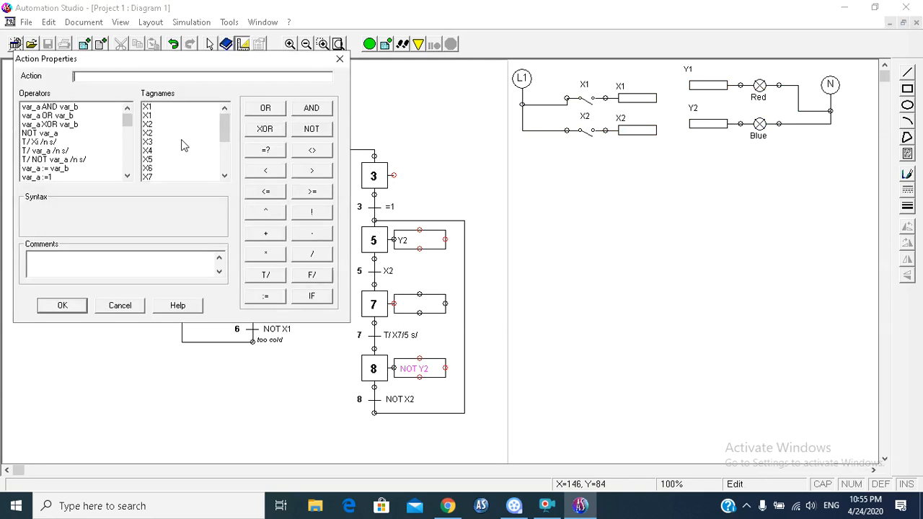
drag(225, 128, 227, 141)
double_click(155, 160)
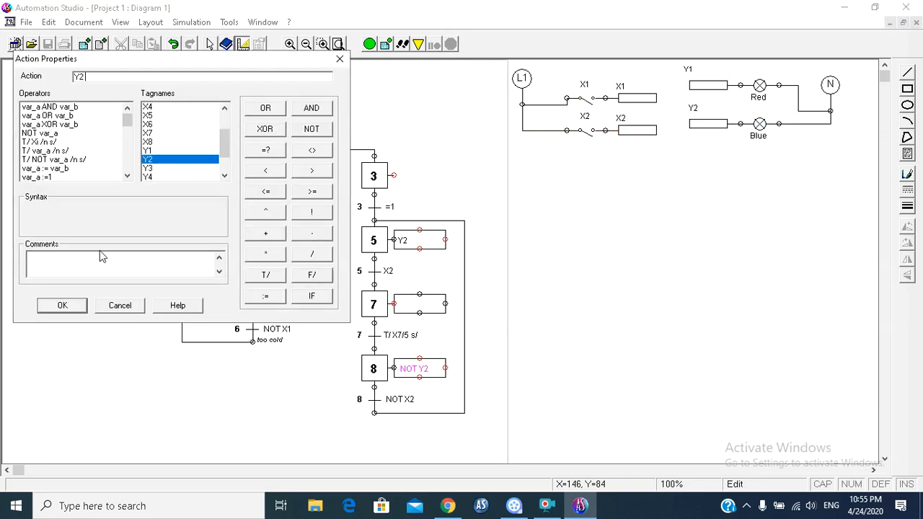
click(62, 306)
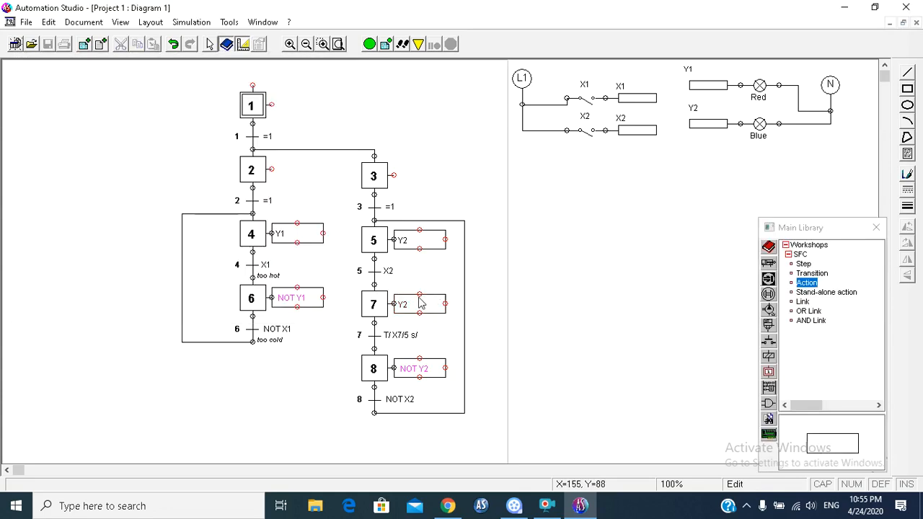
Step: Restart the simulation, switch X1 on and off, and close X2 to test the new step 7 action
click(369, 44)
click(589, 106)
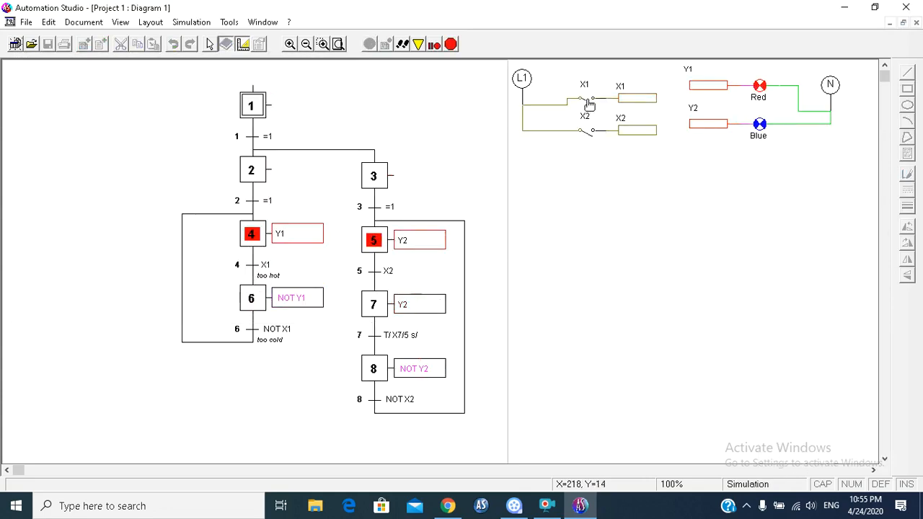
click(589, 105)
click(590, 132)
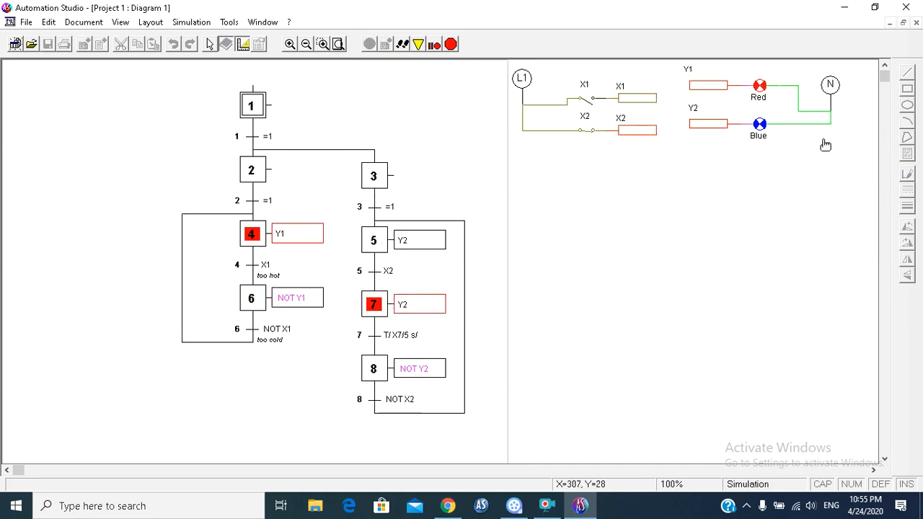